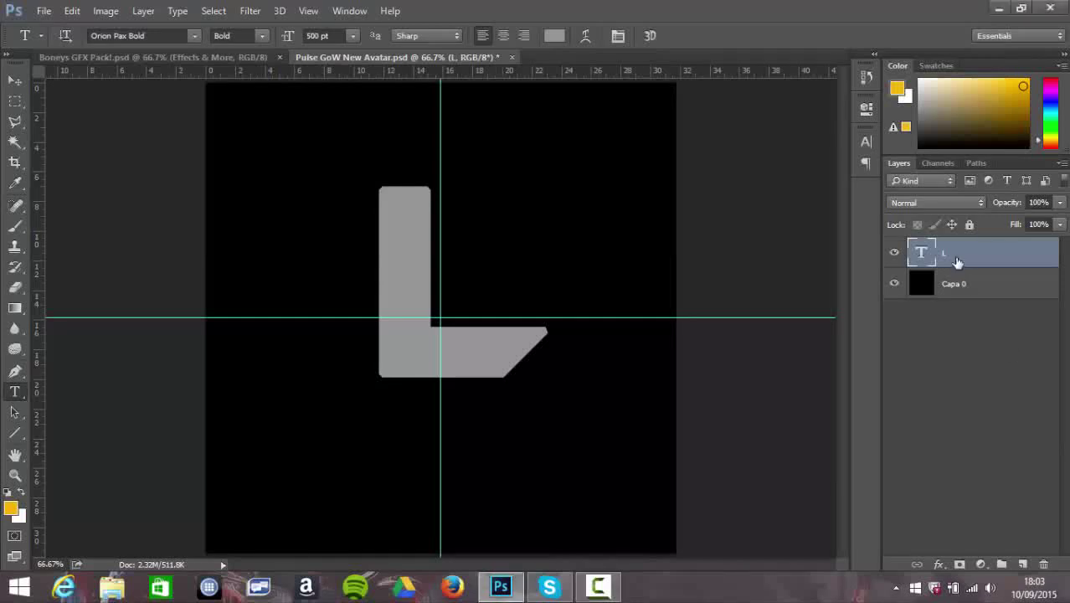
Step: Duplicate the L text layer
{"action": "right_click", "coordinate": [957, 262]}
{"action": "left_click", "coordinate": [667, 155]}
{"action": "left_click", "coordinate": [673, 175]}
{"action": "left_click", "coordinate": [15, 80]}
{"action": "key", "text": "shift+Up"}
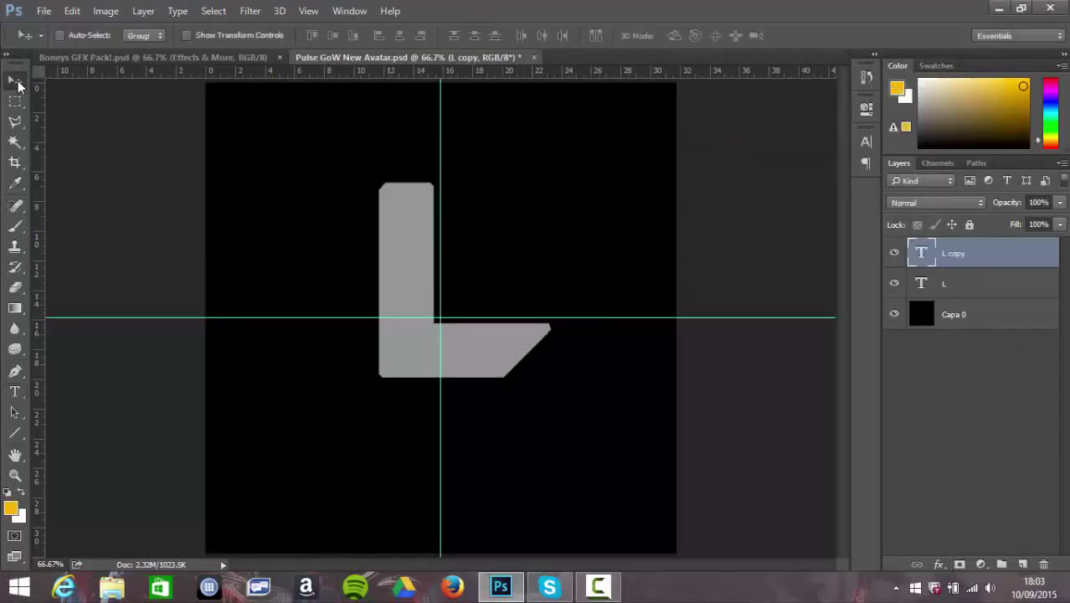
Step: Give the L copy Stroke, Bevel & Emboss and Drop Shadow layer effects
{"action": "right_click", "coordinate": [934, 259]}
{"action": "left_click", "coordinate": [636, 96]}
{"action": "left_click", "coordinate": [642, 198]}
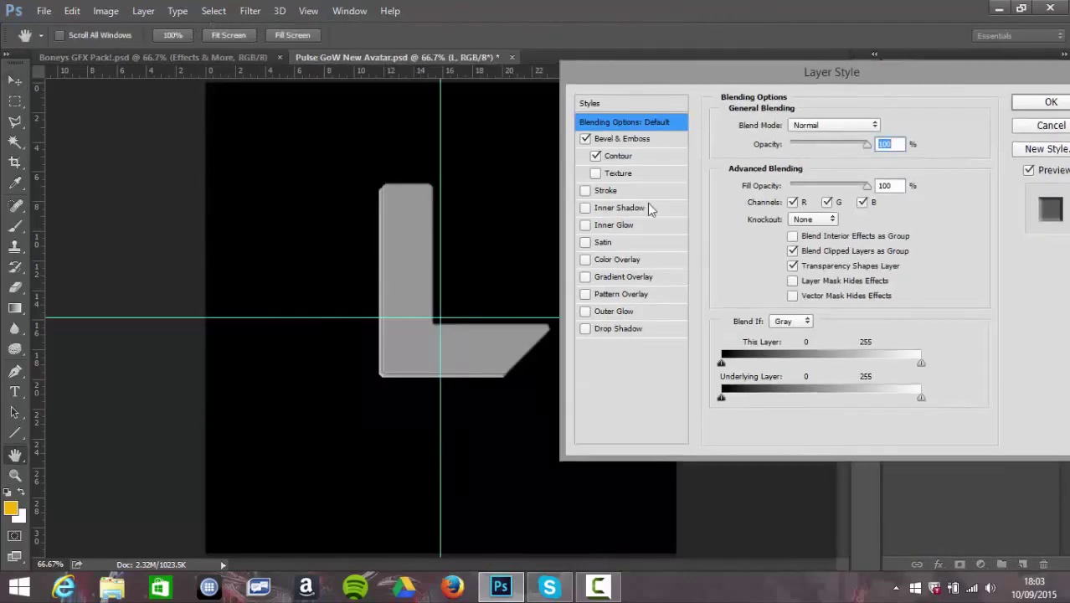
{"action": "left_click", "coordinate": [1051, 102]}
Step: Duplicate the styled layer to create L copy 2
{"action": "right_click", "coordinate": [955, 253]}
{"action": "left_click", "coordinate": [662, 143]}
{"action": "left_click", "coordinate": [685, 161]}
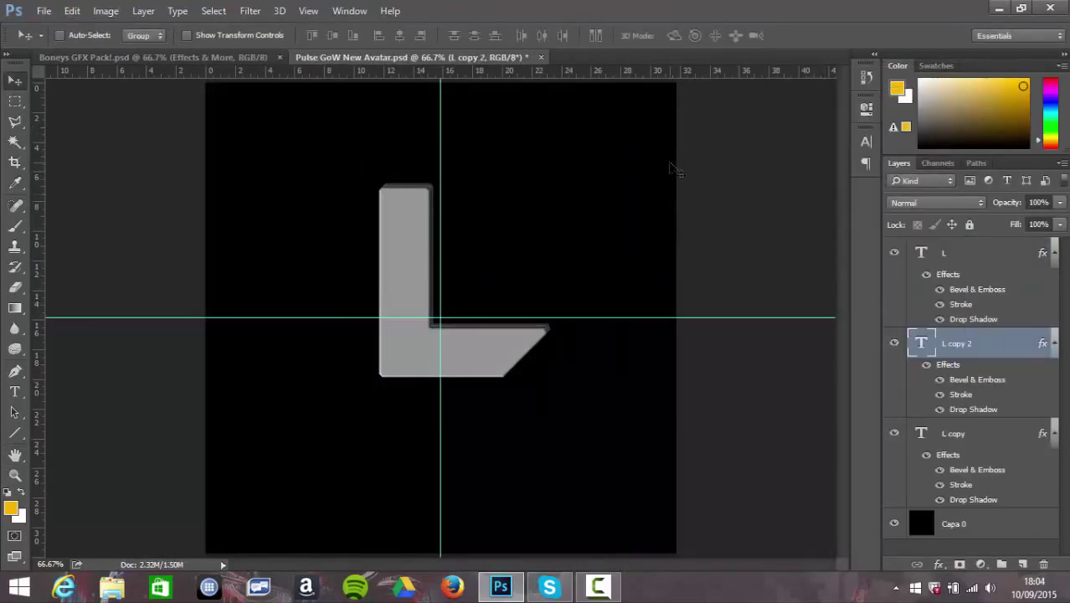
Step: Move L copy 3 to the top, rasterize it and cut notches at the L's top
{"action": "key", "text": "l"}
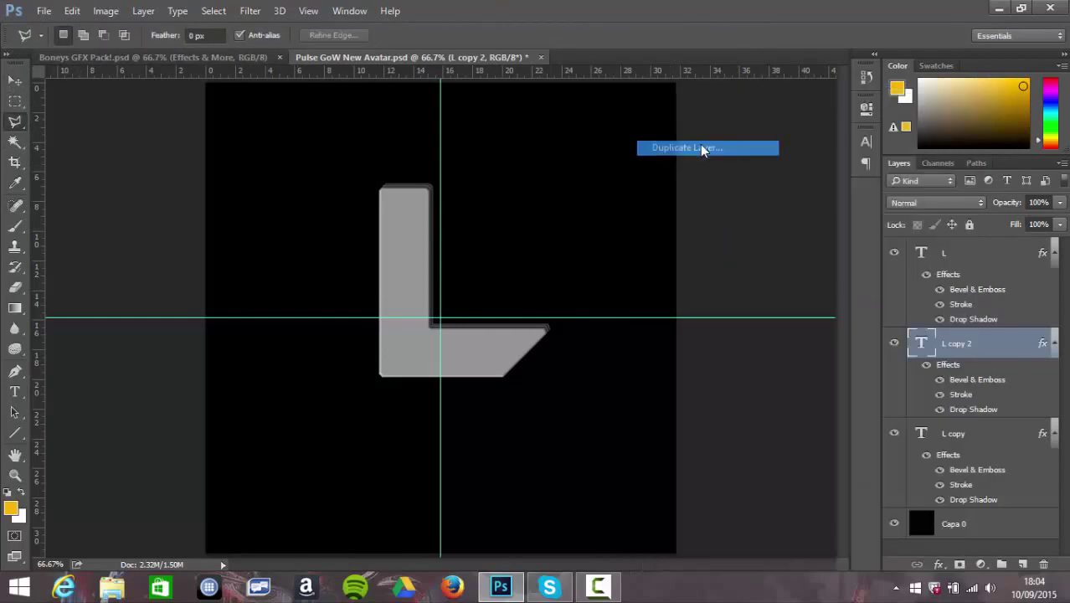
{"action": "left_click_drag", "start_coordinate": [965, 350], "coordinate": [980, 243]}
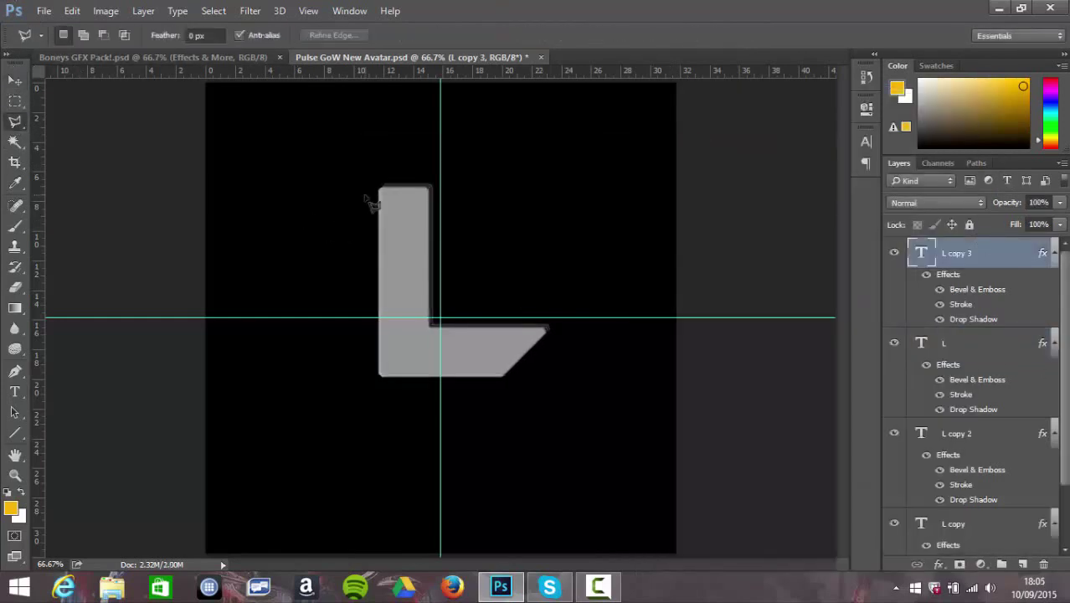
{"action": "key", "text": "Delete"}
{"action": "key", "text": "Return"}
{"action": "key", "text": "Delete"}
{"action": "key", "text": "ctrl+d"}
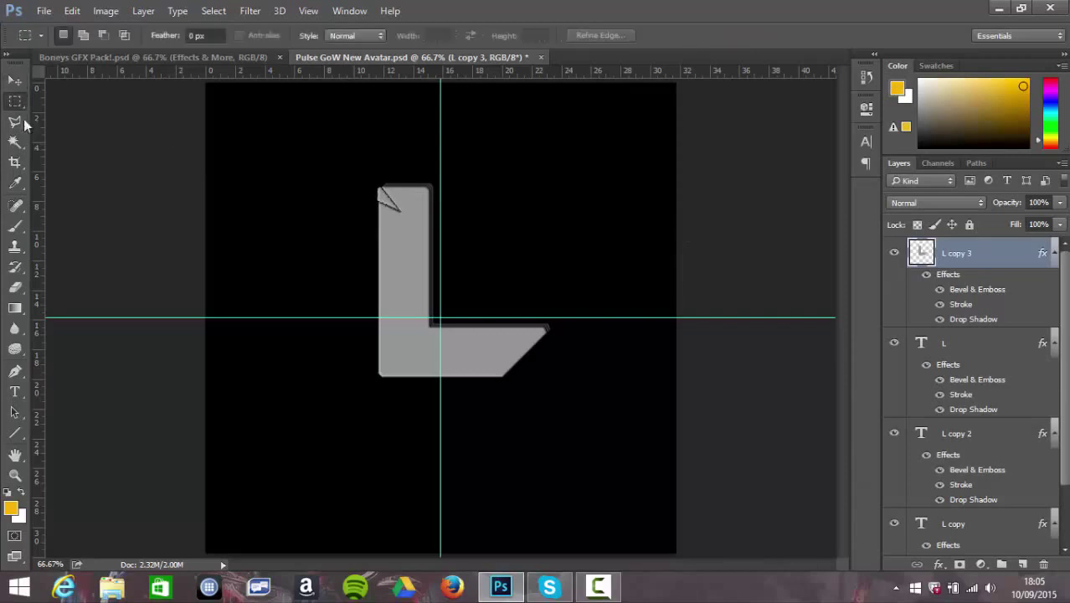
{"action": "key", "text": "Delete"}
{"action": "key", "text": "ctrl+d"}
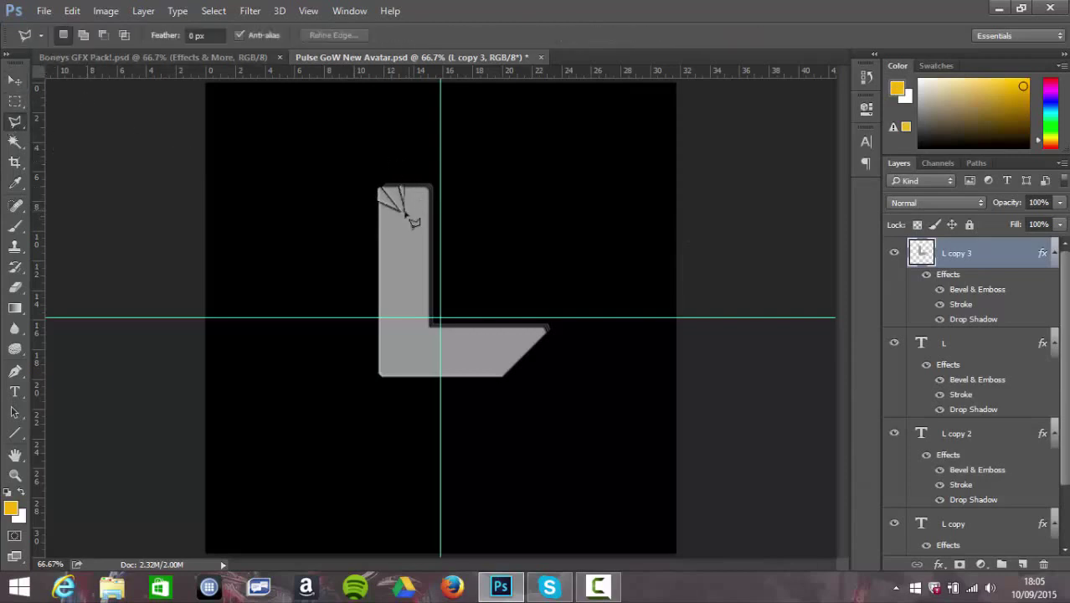
{"action": "key", "text": "ctrl+d"}
Step: Cut the top-right corner piece and shift a shard at the L's inner corner
{"action": "key", "text": "m"}
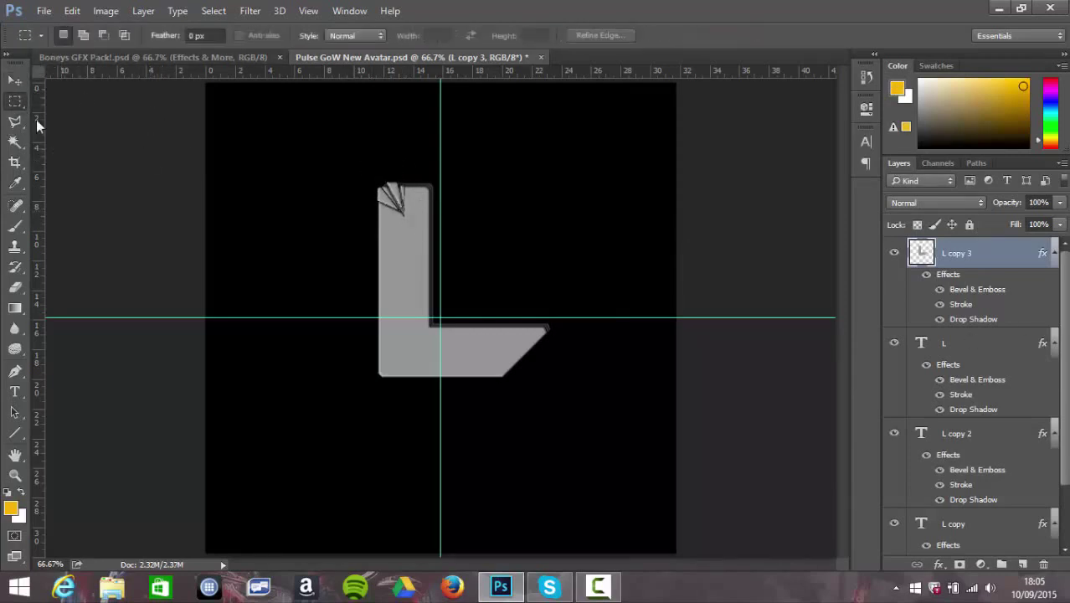
{"action": "key", "text": "Delete"}
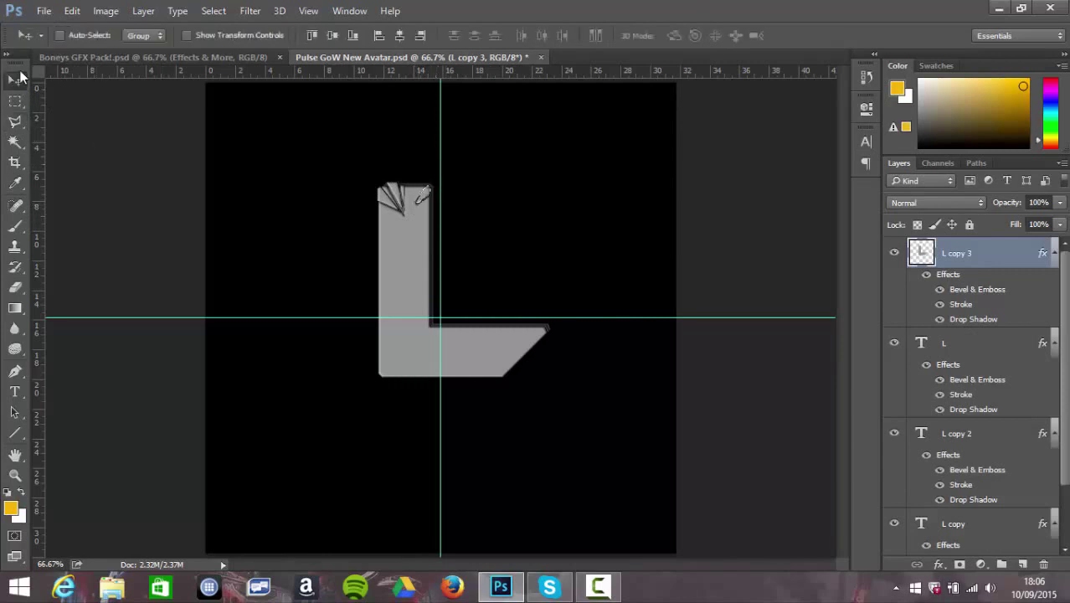
{"action": "key", "text": "ctrl+d"}
{"action": "double_click", "coordinate": [436, 322]}
{"action": "key", "text": "v"}
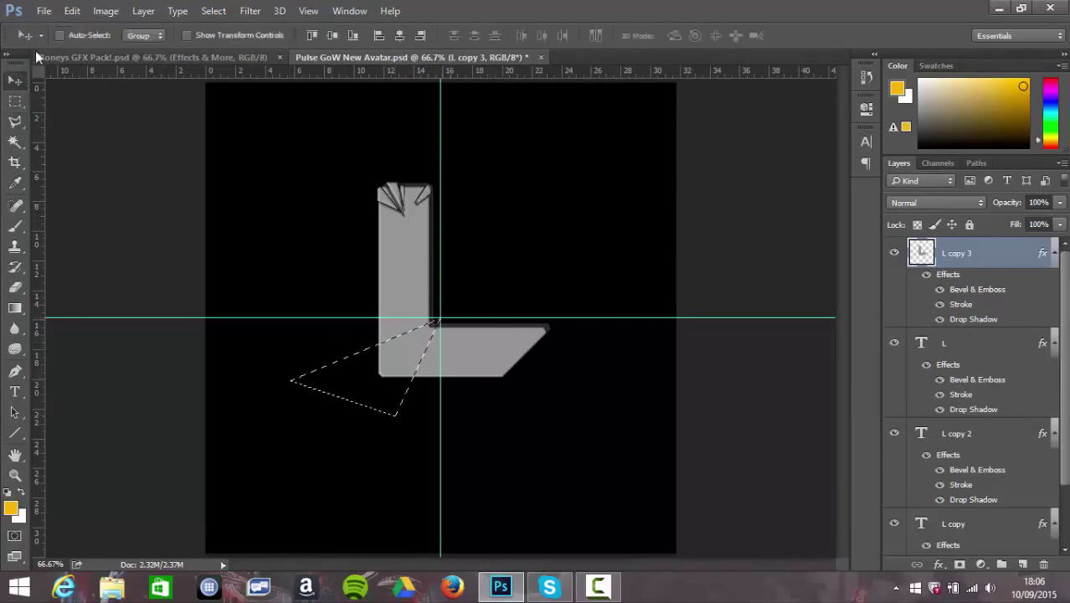
{"action": "key", "text": "ctrl+d"}
{"action": "key", "text": "l"}
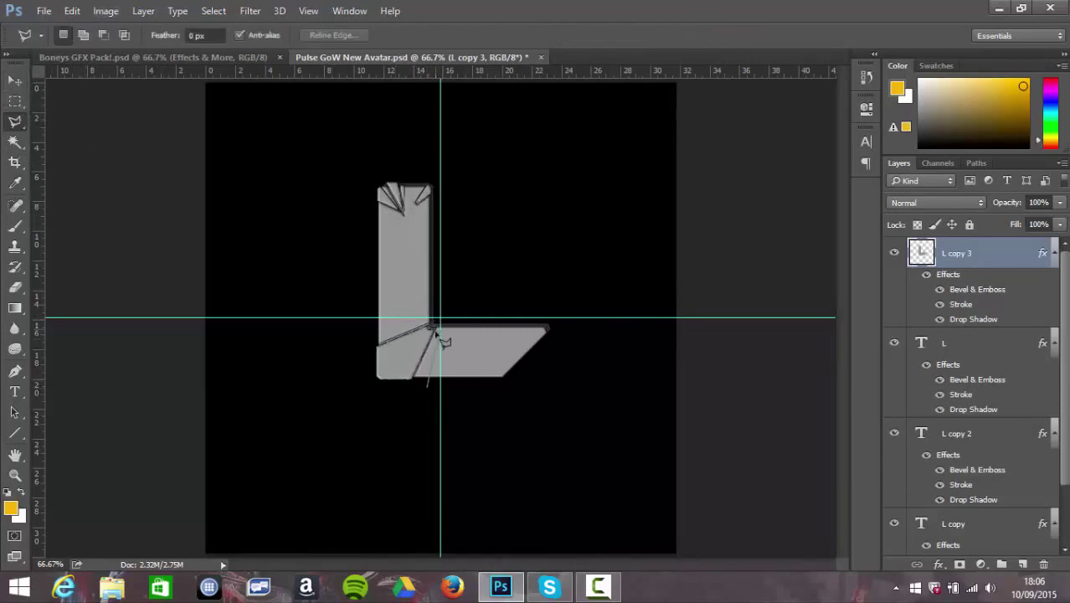
{"action": "key", "text": "ctrl+z"}
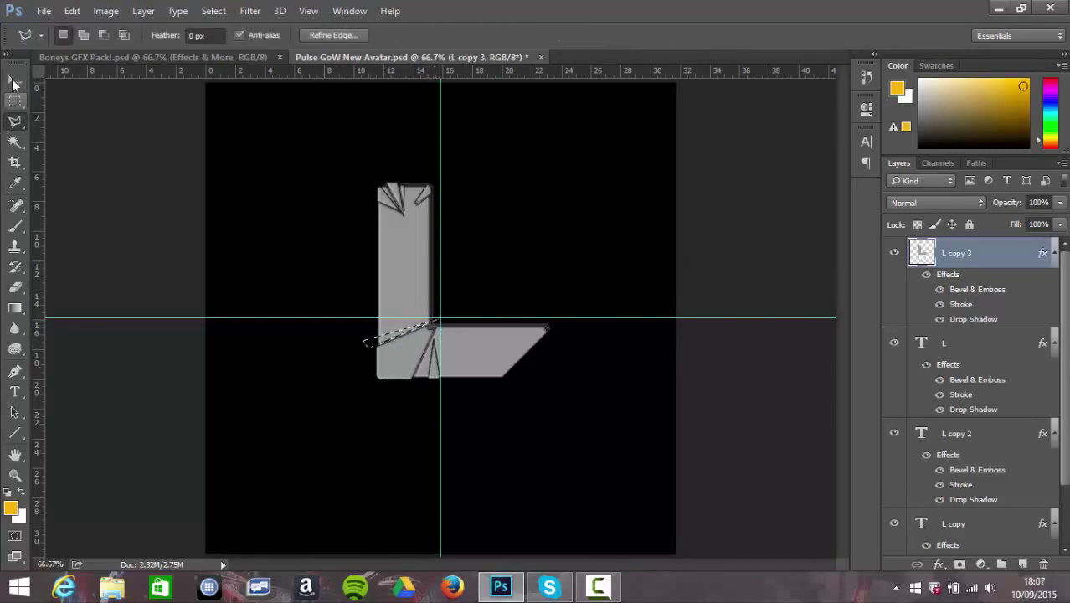
{"action": "key", "text": "ctrl+z"}
{"action": "left_click", "coordinate": [14, 101]}
{"action": "key", "text": "ctrl+alt+z"}
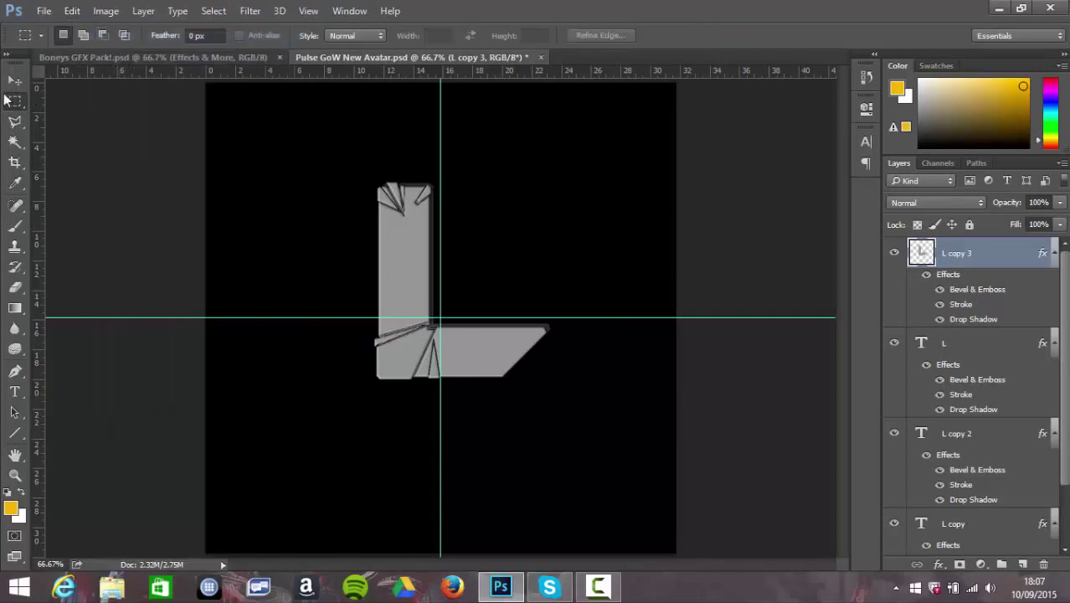
Step: Cut a shard off the L's right end and nudge it slightly
{"action": "key", "text": "l"}
{"action": "left_click", "coordinate": [551, 292]}
{"action": "left_click", "coordinate": [553, 293]}
{"action": "key", "text": "m"}
{"action": "key", "text": "ctrl+d"}
{"action": "key", "text": "l"}
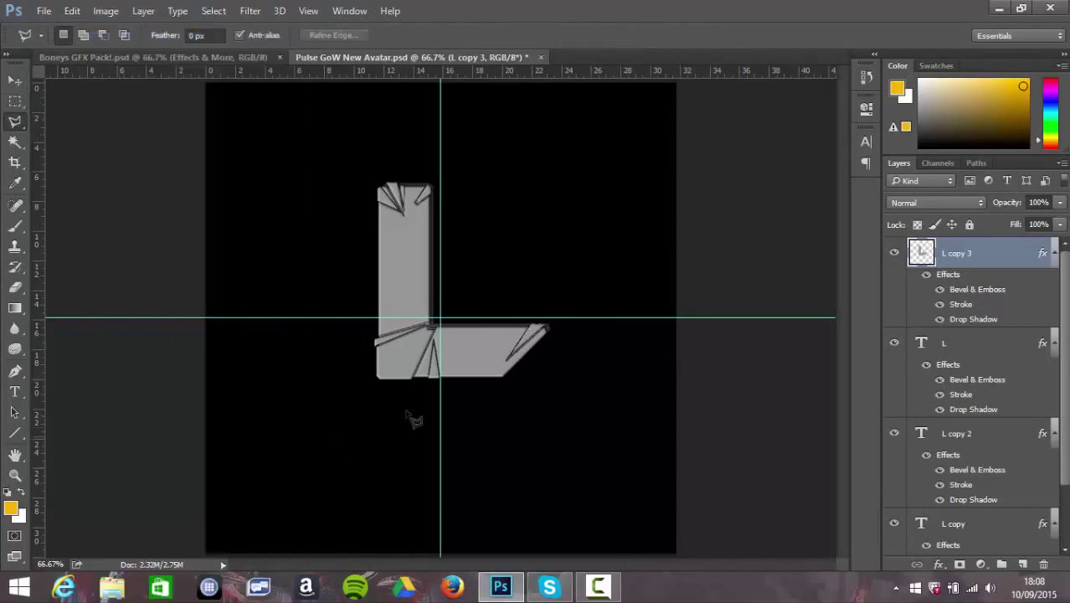
{"action": "key", "text": "v"}
{"action": "key", "text": "ctrl+d"}
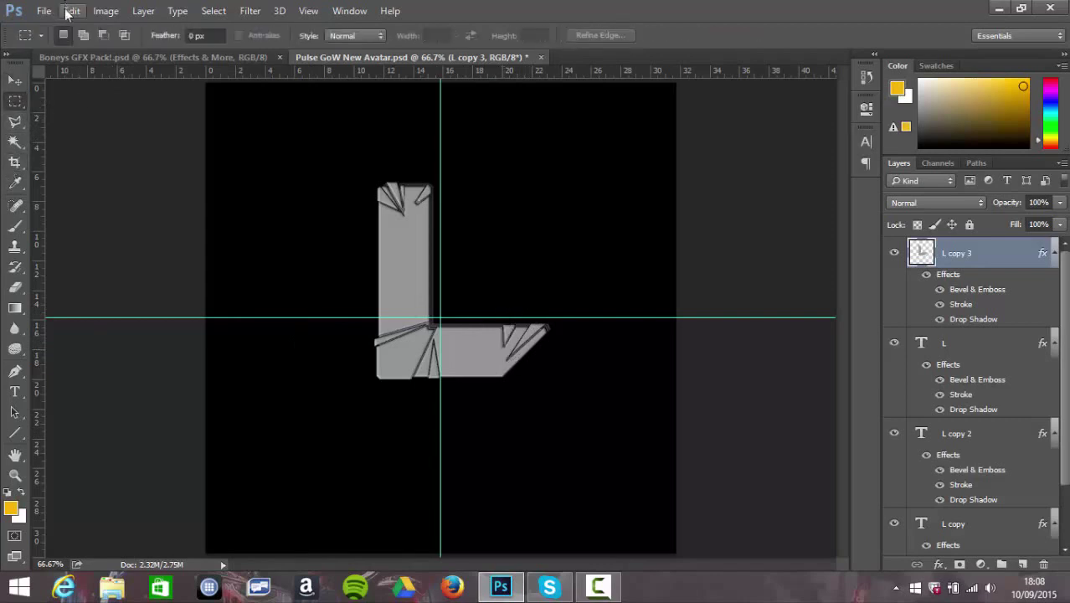
Step: Select and move shards near the L's right end and lower-left edge
{"action": "key", "text": "l"}
{"action": "double_click", "coordinate": [511, 360]}
{"action": "left_click", "coordinate": [8, 87]}
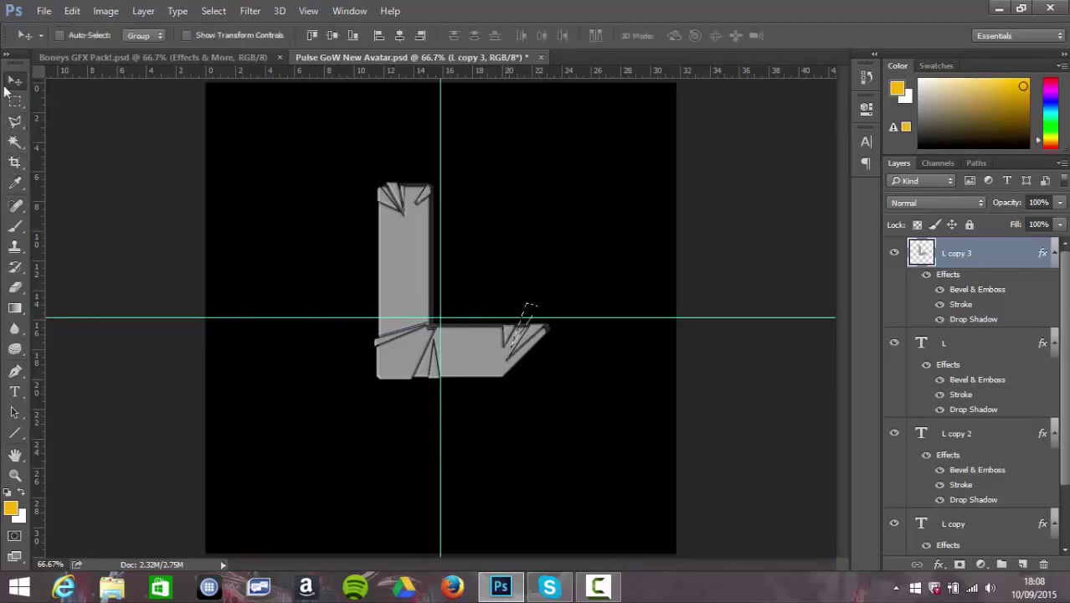
{"action": "left_click", "coordinate": [15, 101]}
{"action": "left_click", "coordinate": [15, 121]}
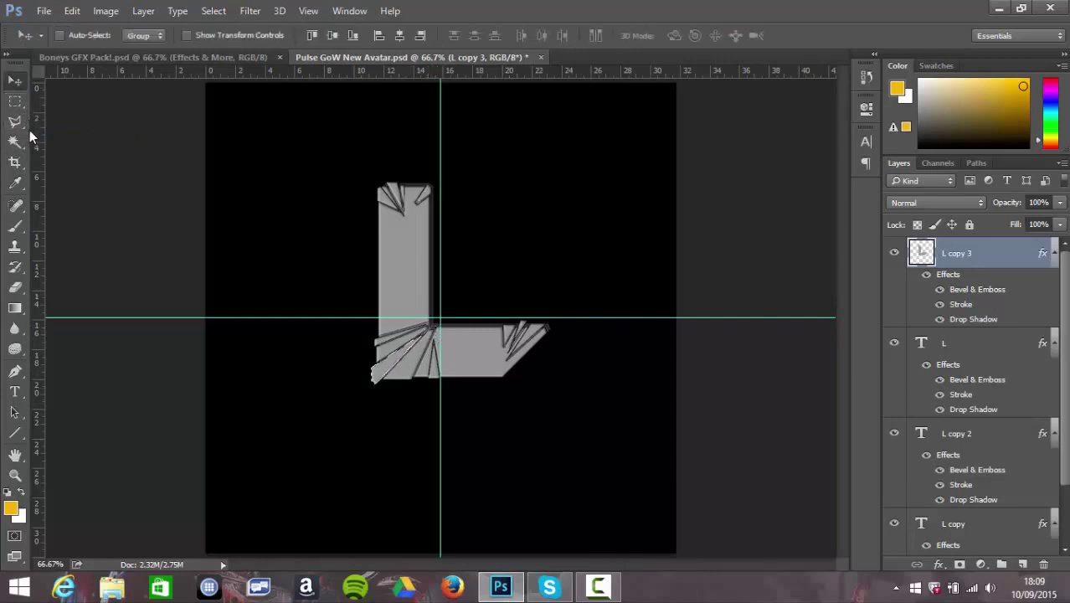
{"action": "key", "text": "ctrl+d"}
{"action": "double_click", "coordinate": [416, 392]}
{"action": "key", "text": "v"}
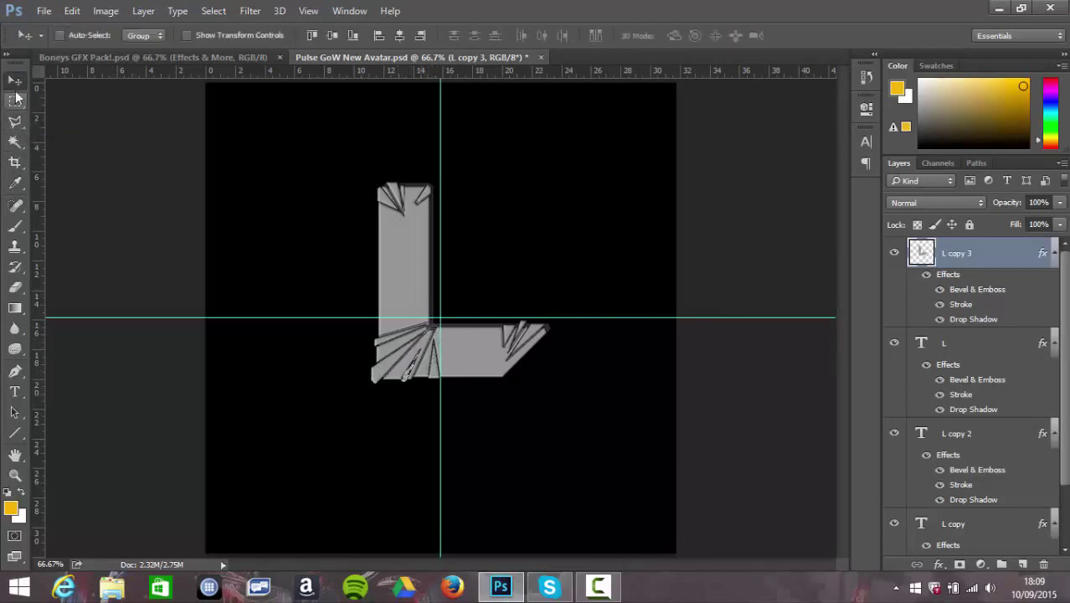
Step: Cut and shift a small shard from the top-left of the L
{"action": "key", "text": "l"}
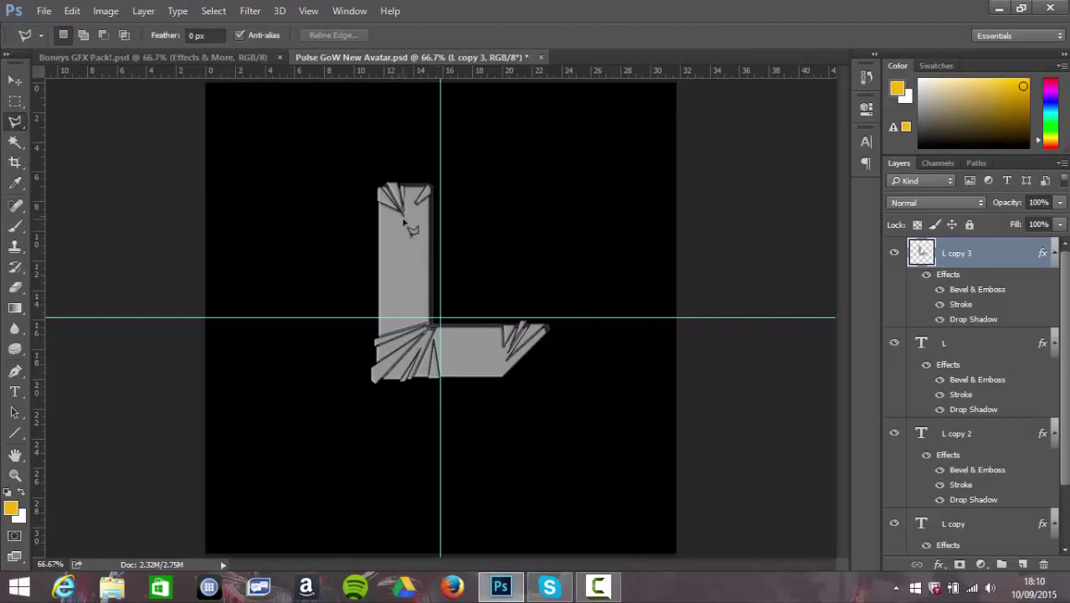
{"action": "double_click", "coordinate": [403, 223]}
{"action": "key", "text": "v"}
{"action": "key", "text": "l"}
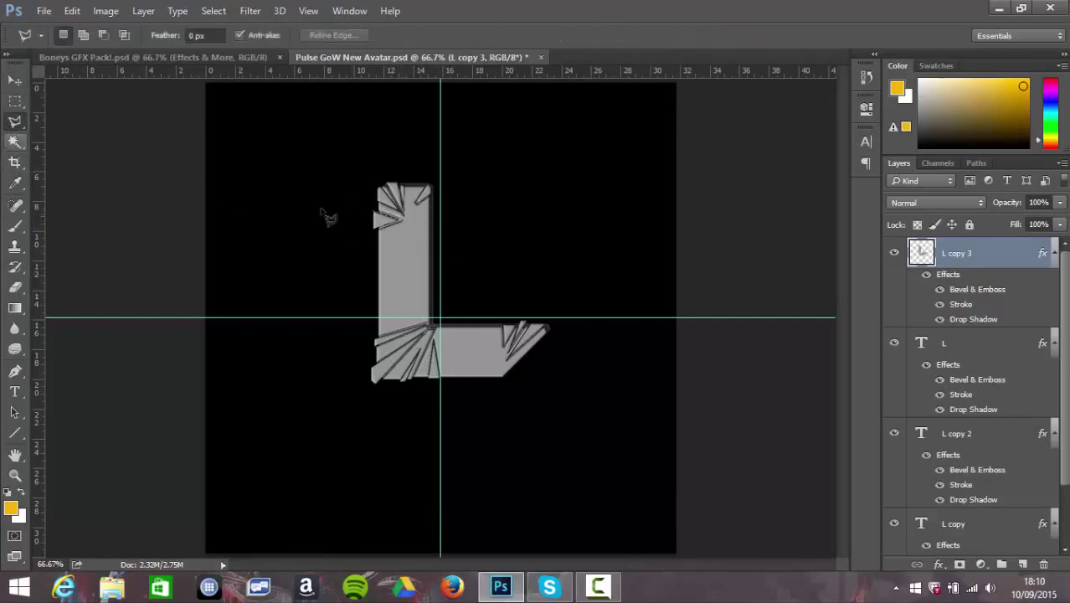
{"action": "left_click", "coordinate": [356, 220]}
{"action": "left_click", "coordinate": [17, 80]}
{"action": "key", "text": "ctrl+d"}
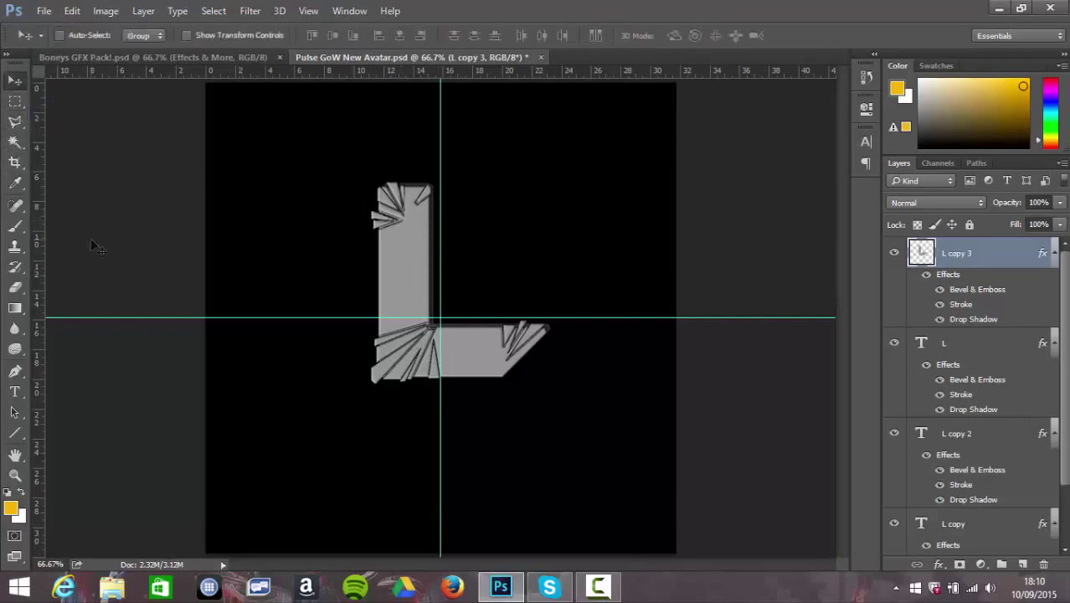
{"action": "key", "text": "l"}
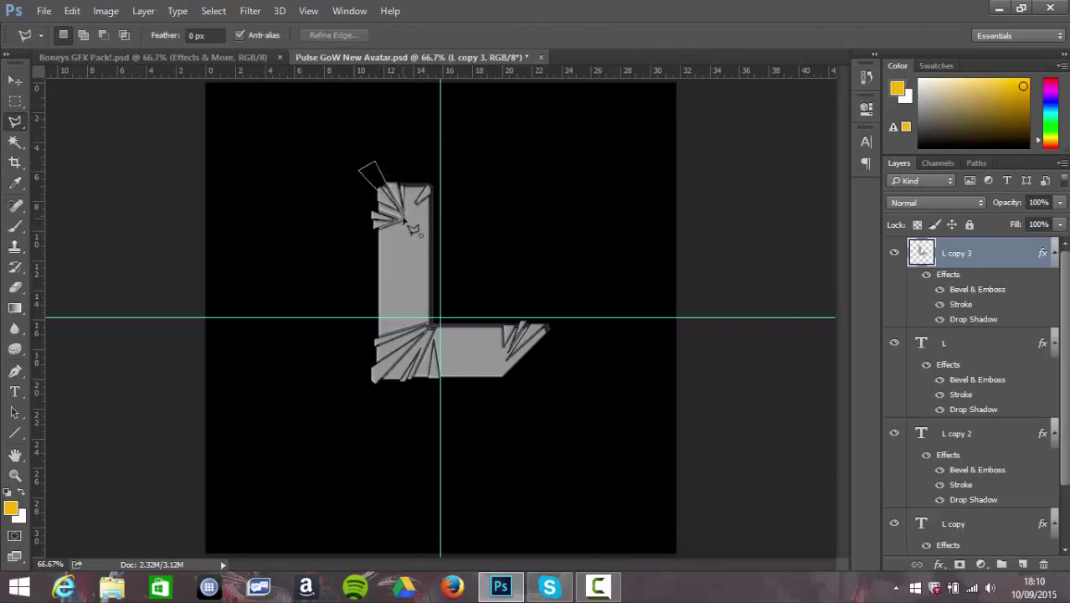
{"action": "key", "text": "Escape"}
{"action": "key", "text": "m"}
{"action": "left_click", "coordinate": [15, 121]}
Step: Splinter another shard off the L's right end and shift it
{"action": "left_click", "coordinate": [12, 84]}
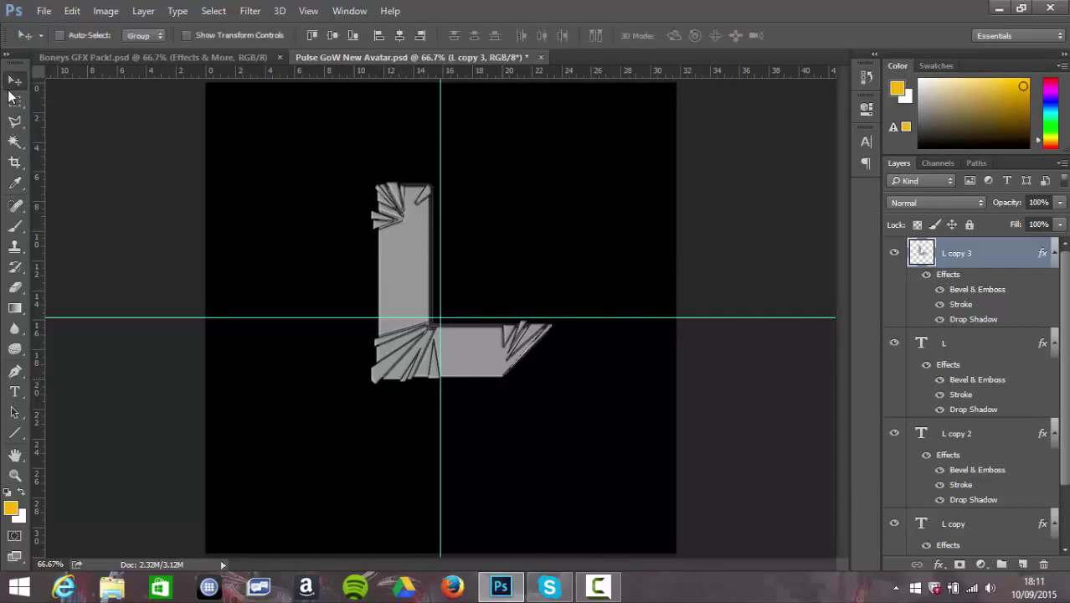
{"action": "left_click", "coordinate": [13, 100]}
{"action": "key", "text": "l"}
{"action": "left_click", "coordinate": [509, 402]}
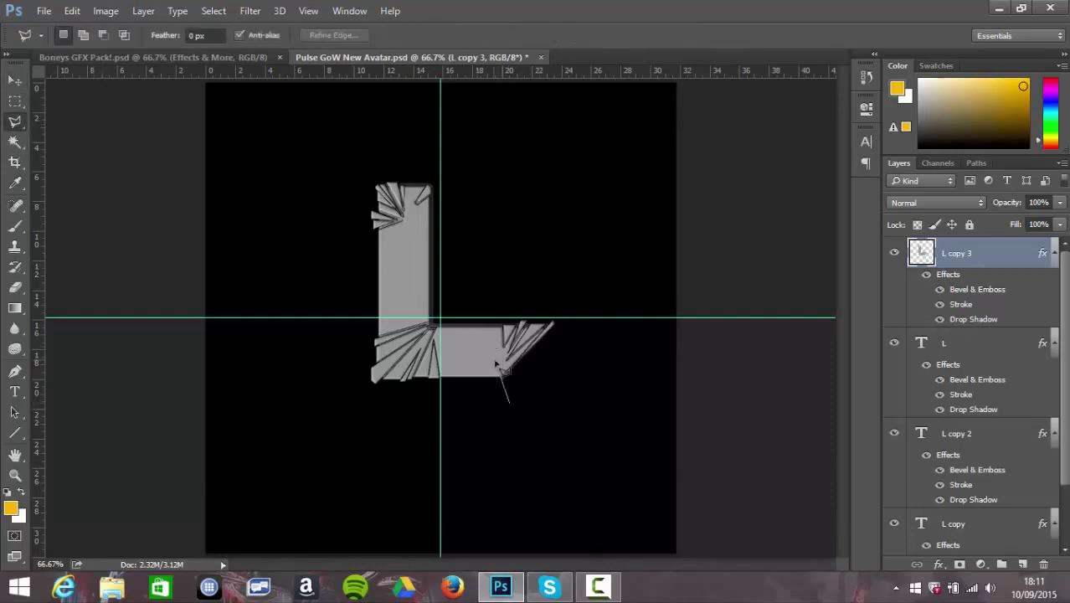
{"action": "double_click", "coordinate": [473, 431]}
{"action": "left_click", "coordinate": [12, 84]}
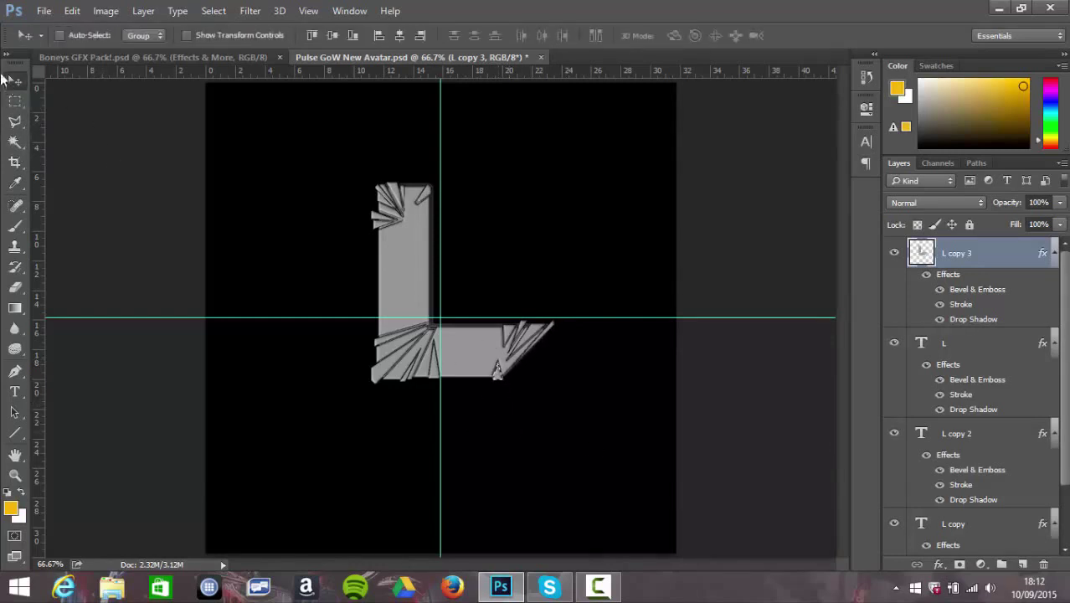
{"action": "left_click", "coordinate": [14, 120]}
{"action": "key", "text": "v"}
{"action": "left_click", "coordinate": [15, 120]}
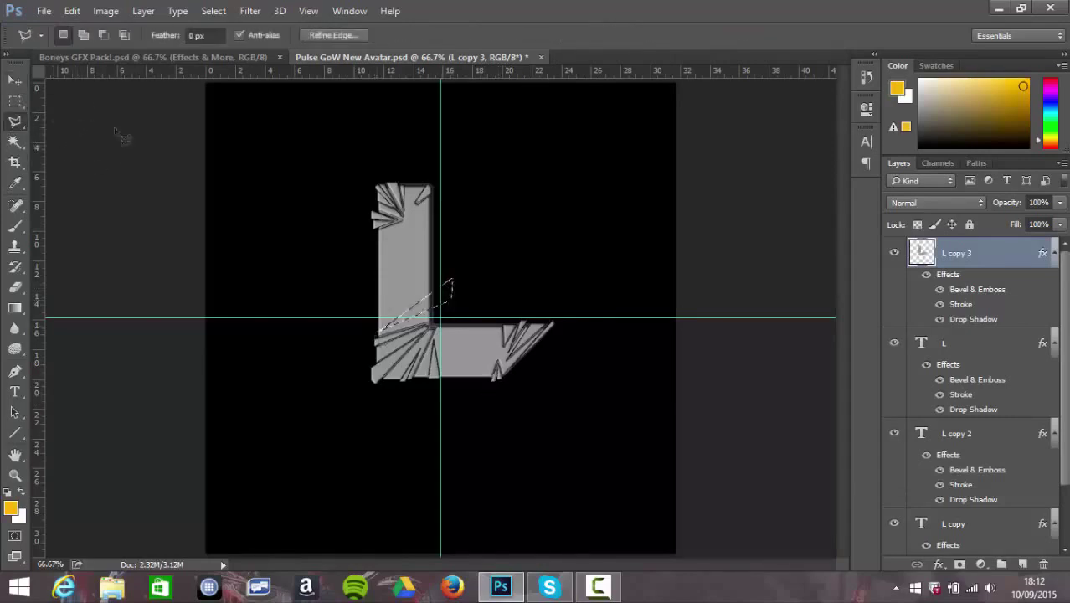
{"action": "key", "text": "v"}
{"action": "key", "text": "m"}
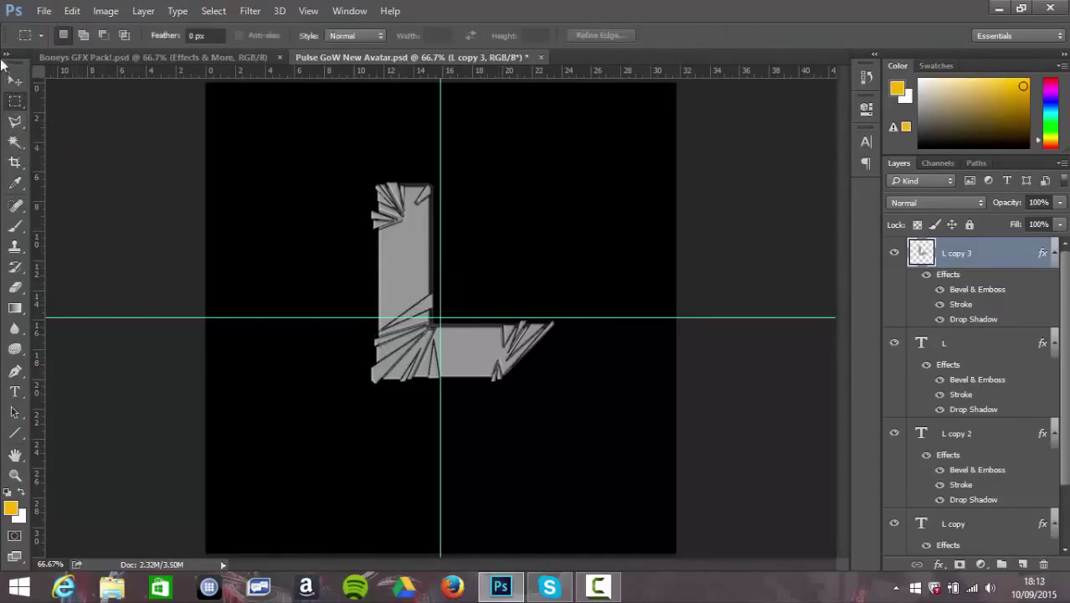
Step: Duplicate the shattered layer into L copy 4 and L copy 5 and reorder them
{"action": "right_click", "coordinate": [952, 410]}
{"action": "key", "text": "Escape"}
{"action": "key", "text": "ctrl+j"}
{"action": "key", "text": "v"}
{"action": "left_click_drag", "start_coordinate": [990, 367], "coordinate": [990, 352]}
{"action": "left_click", "coordinate": [980, 495]}
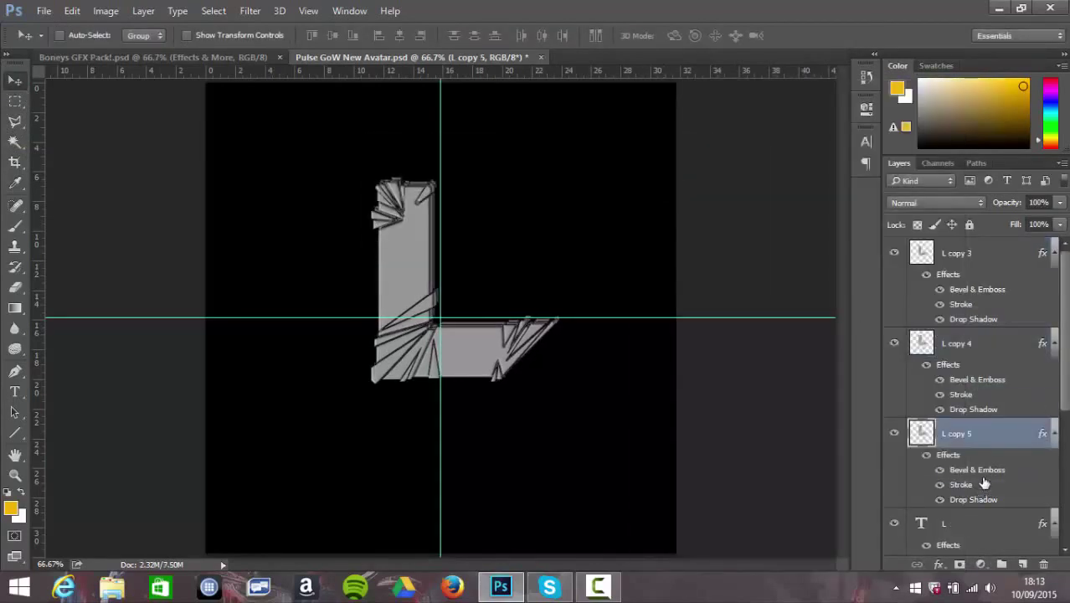
Step: Delete the unused L copy 2 layer
{"action": "scroll", "coordinate": [1020, 460], "scroll_direction": "down", "scroll_amount": 3}
{"action": "left_click", "coordinate": [971, 345]}
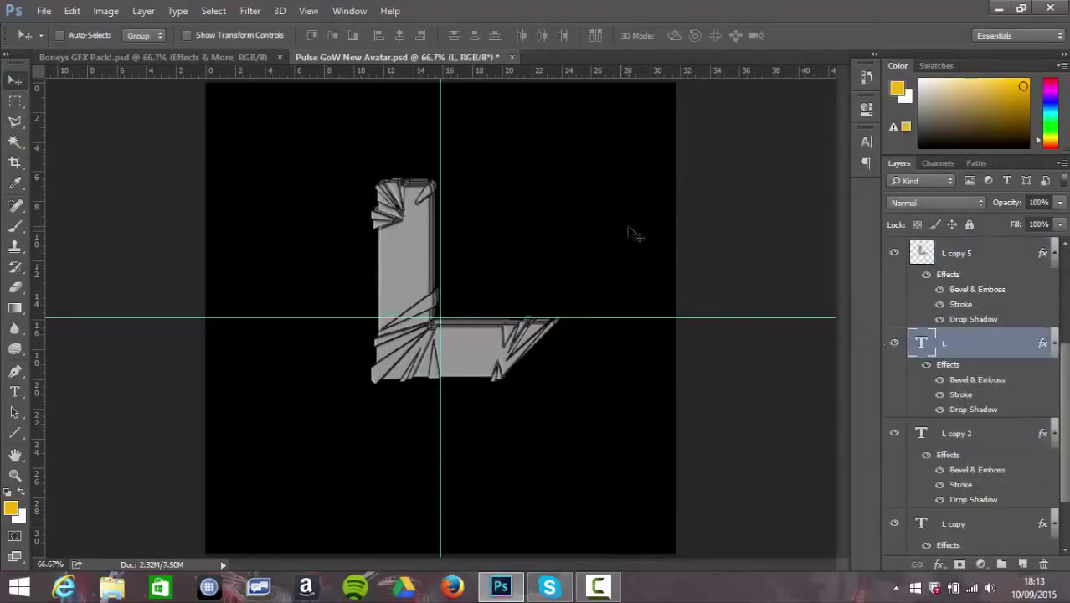
{"action": "left_click", "coordinate": [1005, 433]}
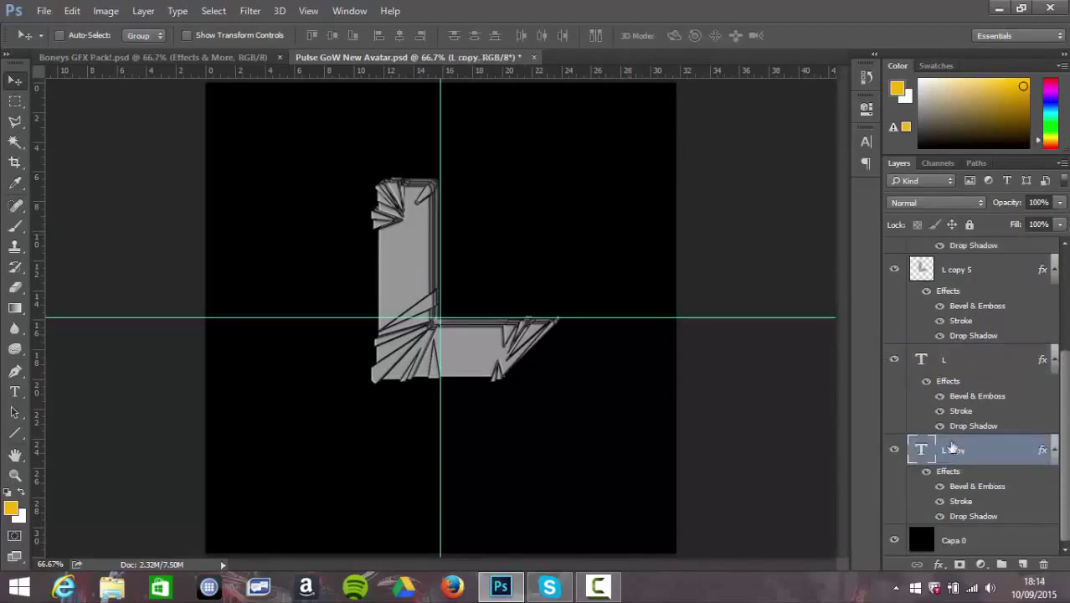
{"action": "key", "text": "Delete"}
{"action": "key", "text": "Delete"}
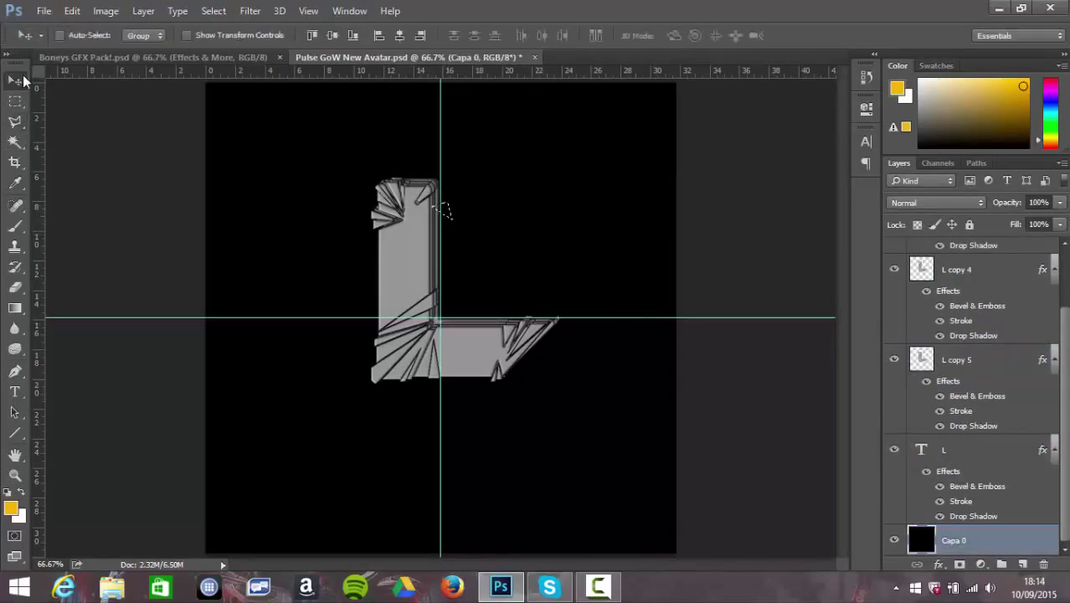
Step: Select the L text layer and switch to the Boneys GFX Pack!.psd document
{"action": "left_click", "coordinate": [72, 10]}
{"action": "left_click", "coordinate": [117, 27]}
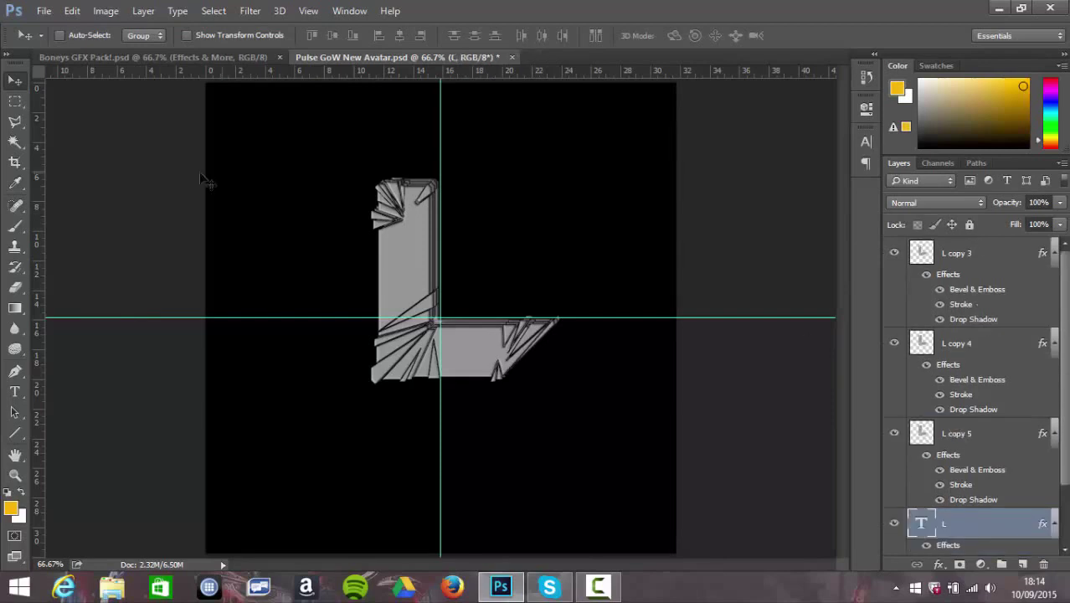
{"action": "key", "text": "ctrl+Tab"}
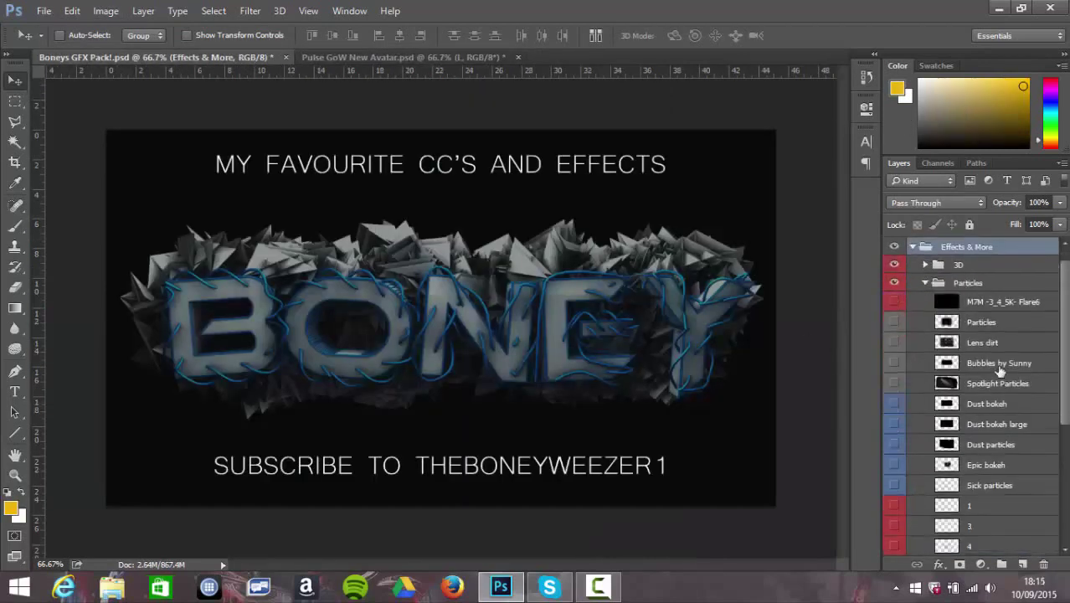
Step: Bring the streak lights layer from the Tech group into the avatar document
{"action": "left_click", "coordinate": [925, 282]}
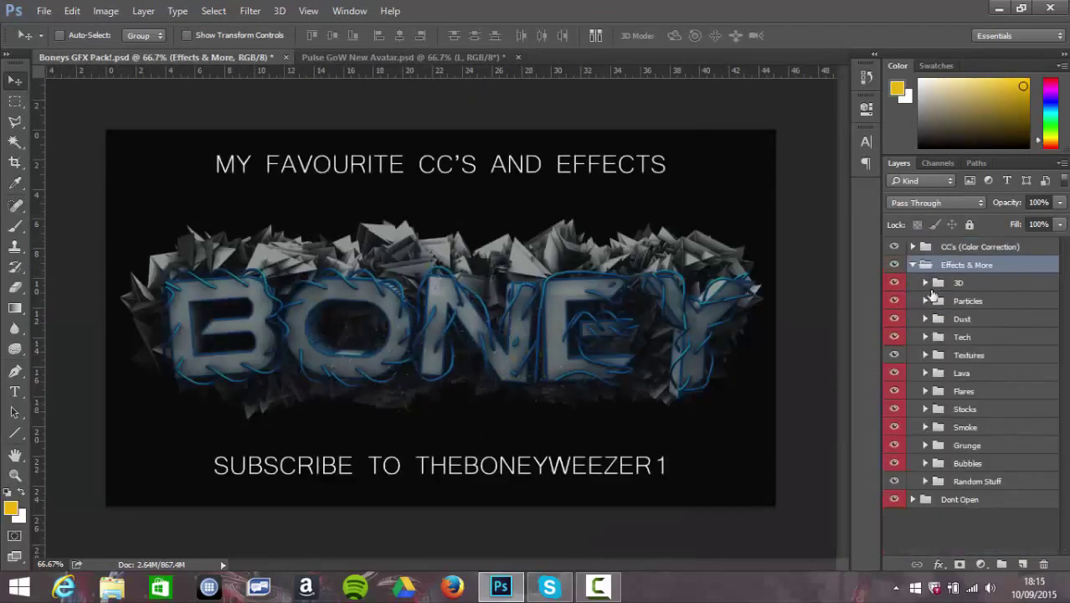
{"action": "left_click", "coordinate": [925, 319]}
{"action": "left_click", "coordinate": [895, 337]}
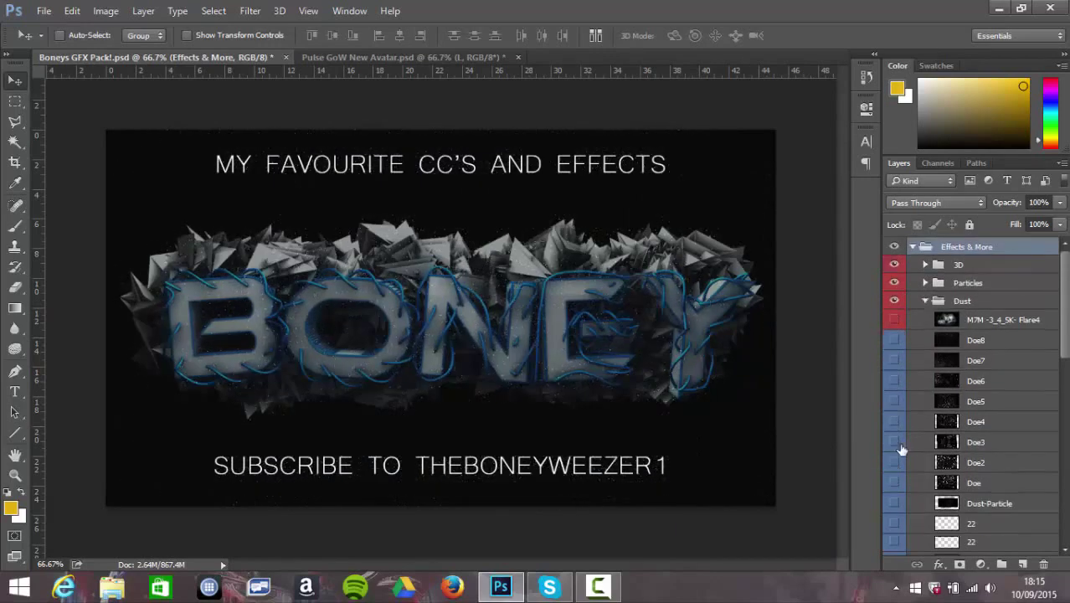
{"action": "left_click", "coordinate": [926, 320]}
{"action": "left_click", "coordinate": [894, 355]}
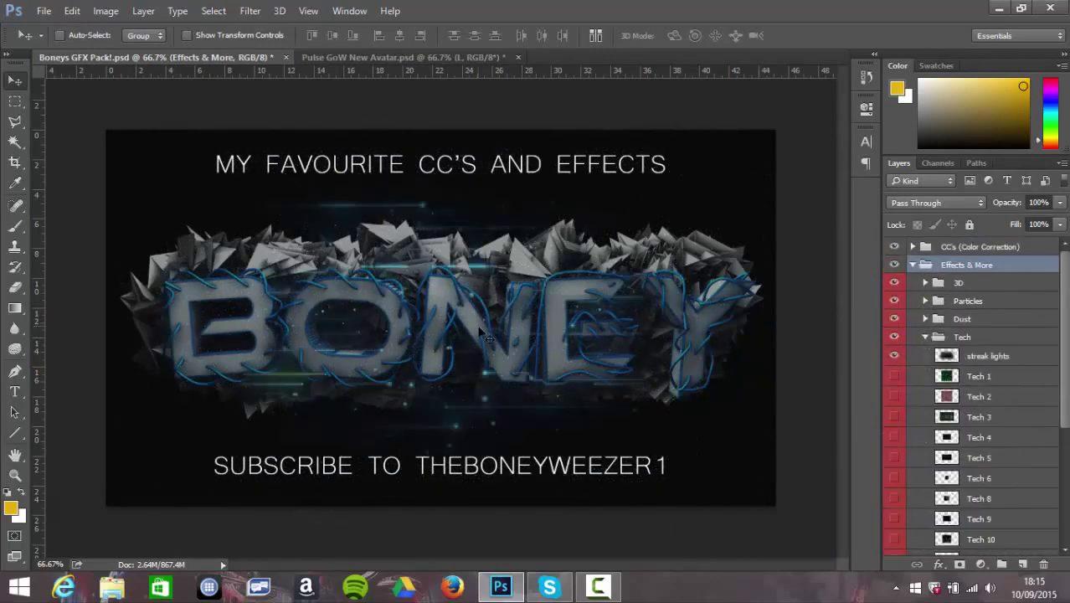
{"action": "left_click", "coordinate": [988, 356]}
{"action": "left_click_drag", "start_coordinate": [469, 335], "coordinate": [542, 250]}
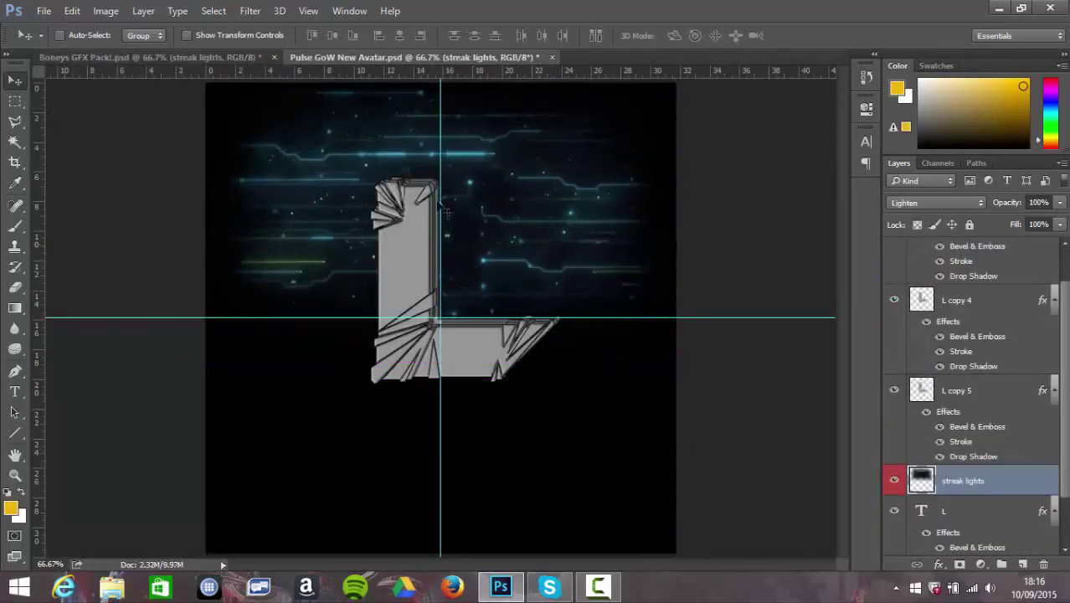
Step: Merge in a vertically and horizontally flipped copy of the streak lights, then colorize them red
{"action": "key", "text": "ctrl+j"}
{"action": "key", "text": "ctrl+t"}
{"action": "right_click", "coordinate": [664, 439]}
{"action": "left_click", "coordinate": [720, 423]}
{"action": "right_click", "coordinate": [536, 390]}
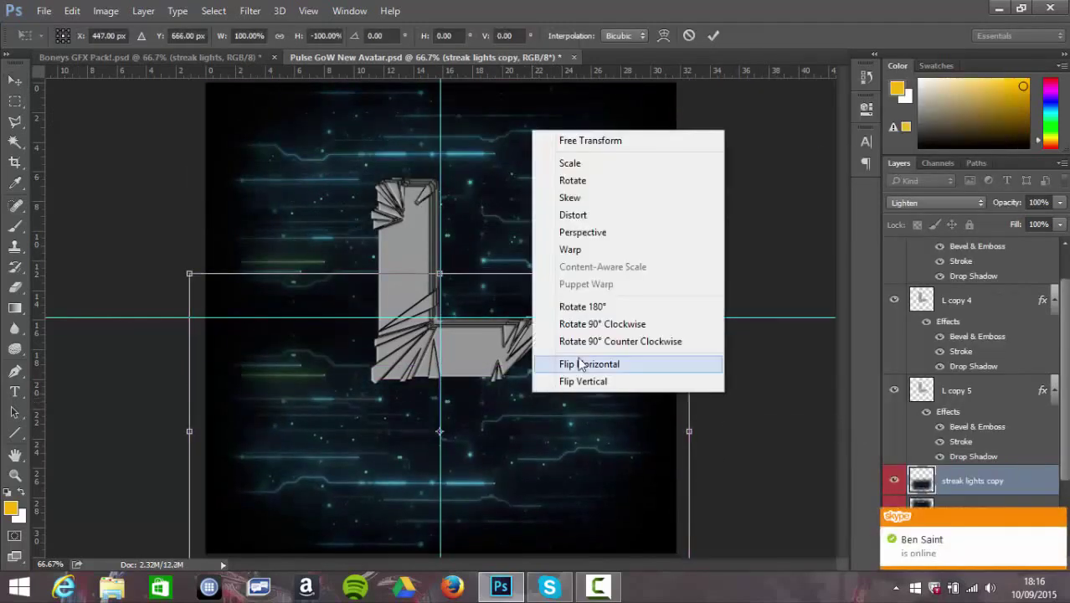
{"action": "left_click", "coordinate": [580, 365]}
{"action": "key", "text": "Return"}
{"action": "key", "text": "ctrl+e"}
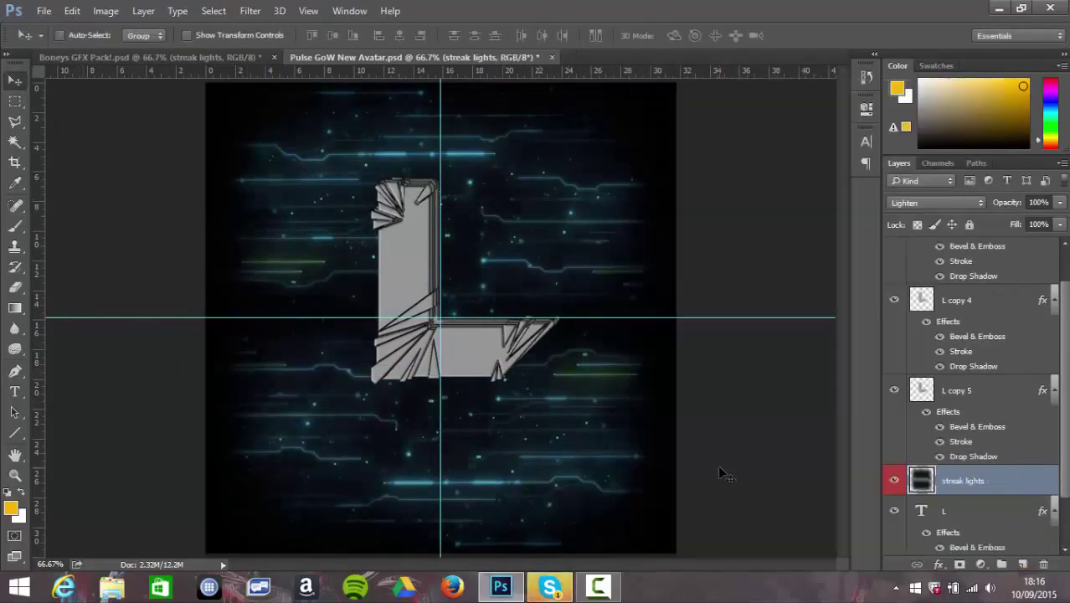
{"action": "key", "text": "ctrl+u"}
{"action": "mouse_move", "coordinate": [678, 239]}
{"action": "left_mouse_down"}
{"action": "mouse_move", "coordinate": [611, 253]}
{"action": "mouse_move", "coordinate": [665, 245]}
{"action": "left_mouse_up"}
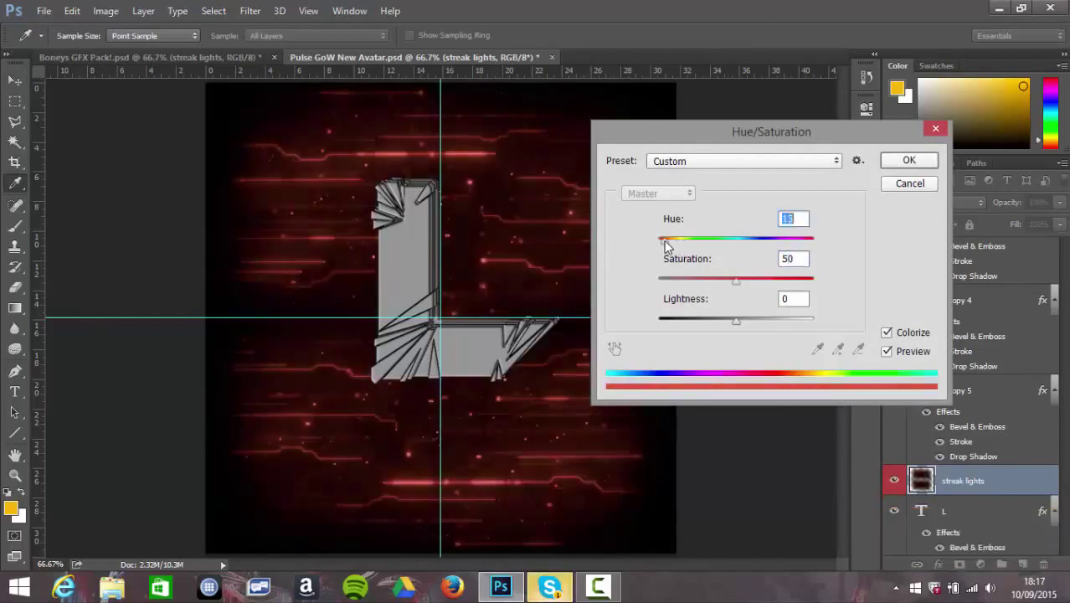
Step: Accept the red streak tint and bring Space Web from the GFX pack into the avatar
{"action": "left_click", "coordinate": [920, 160]}
{"action": "left_click", "coordinate": [187, 57]}
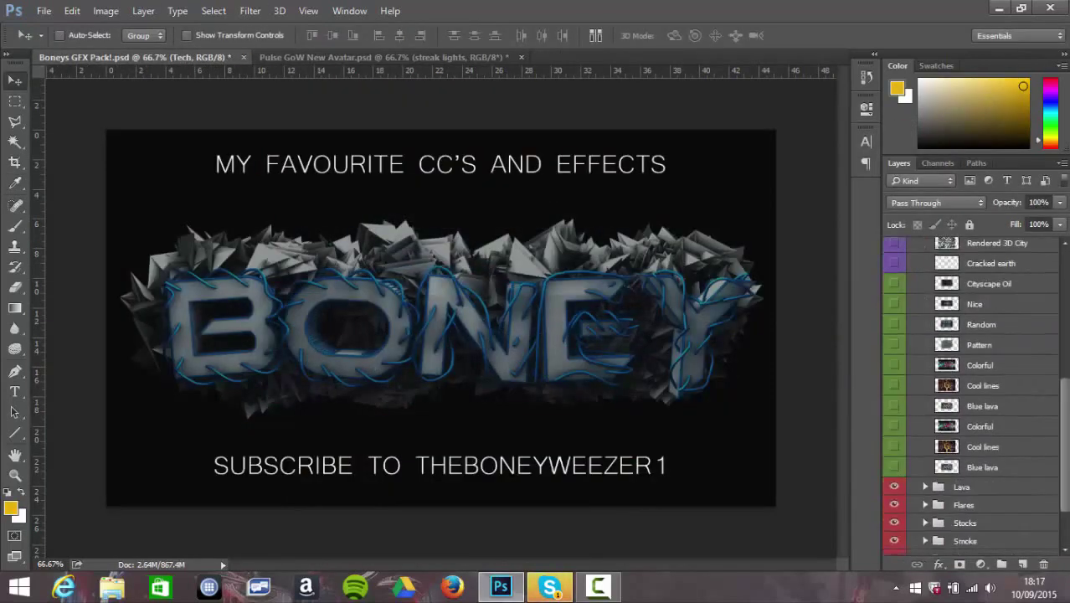
{"action": "scroll", "coordinate": [971, 377], "scroll_direction": "down", "scroll_amount": 5}
{"action": "left_click", "coordinate": [902, 507]}
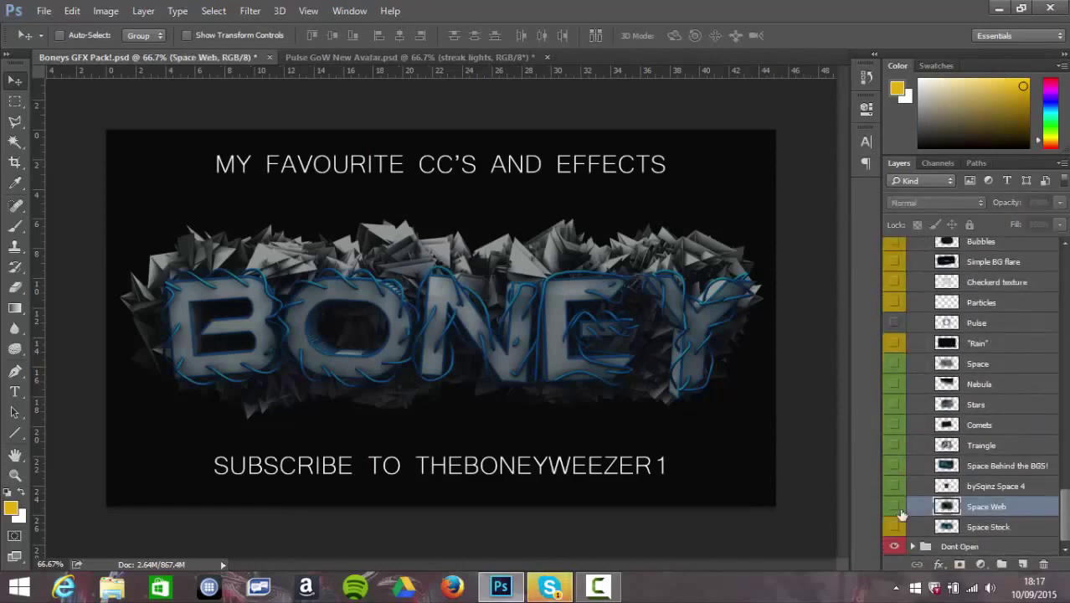
{"action": "mouse_move", "coordinate": [902, 514]}
{"action": "left_mouse_down"}
{"action": "mouse_move", "coordinate": [446, 218]}
{"action": "mouse_move", "coordinate": [445, 197]}
{"action": "left_mouse_up"}
Step: Scale Space Web to about 164%, place it below streak lights and colorize it red
{"action": "key", "text": "ctrl+t"}
{"action": "mouse_move", "coordinate": [173, 116]}
{"action": "left_mouse_down"}
{"action": "mouse_move", "coordinate": [734, 364]}
{"action": "mouse_move", "coordinate": [481, 163]}
{"action": "left_mouse_up"}
{"action": "key", "text": "Return"}
{"action": "key", "text": "ctrl+bracketleft"}
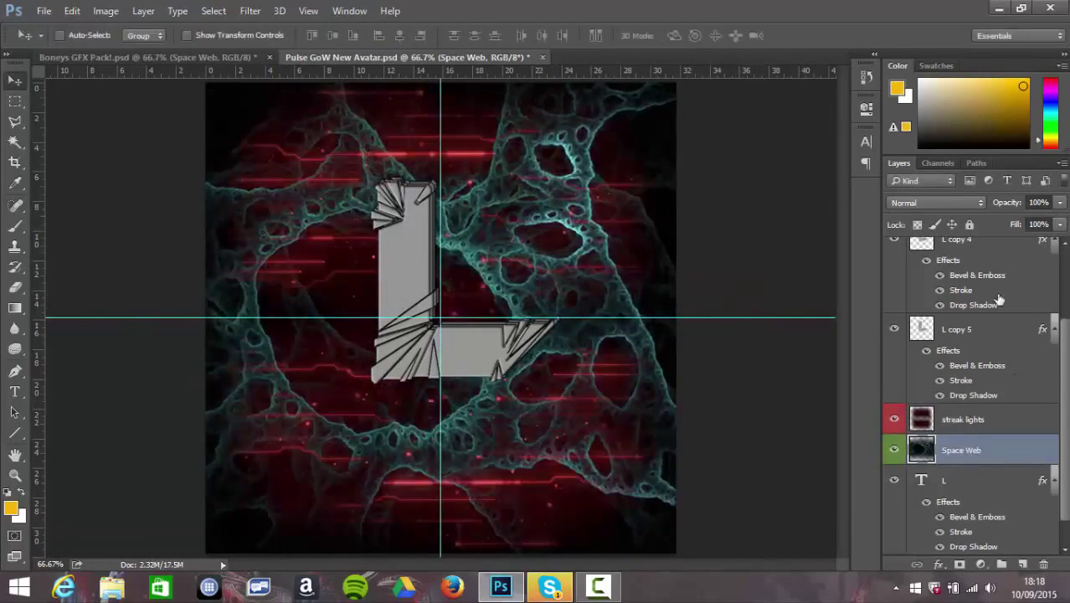
{"action": "key", "text": "ctrl+u"}
{"action": "left_click", "coordinate": [889, 330]}
{"action": "left_click_drag", "start_coordinate": [679, 238], "coordinate": [570, 253]}
{"action": "left_click", "coordinate": [908, 155]}
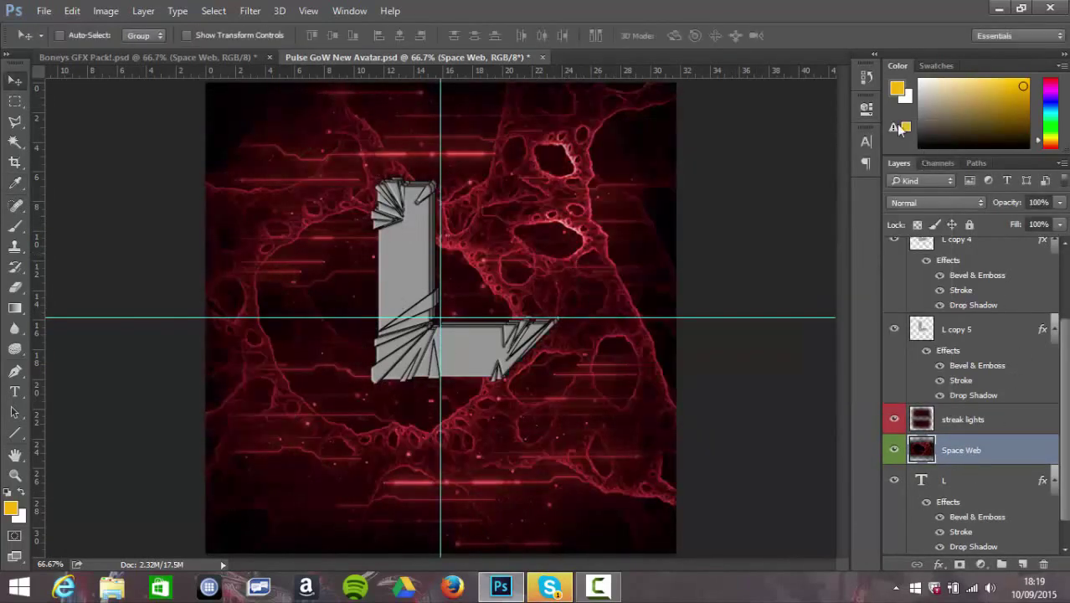
Step: Drag the Bubbles layer from the GFX pack into the avatar
{"action": "scroll", "coordinate": [965, 428], "scroll_direction": "up", "scroll_amount": 3}
{"action": "left_click", "coordinate": [244, 57]}
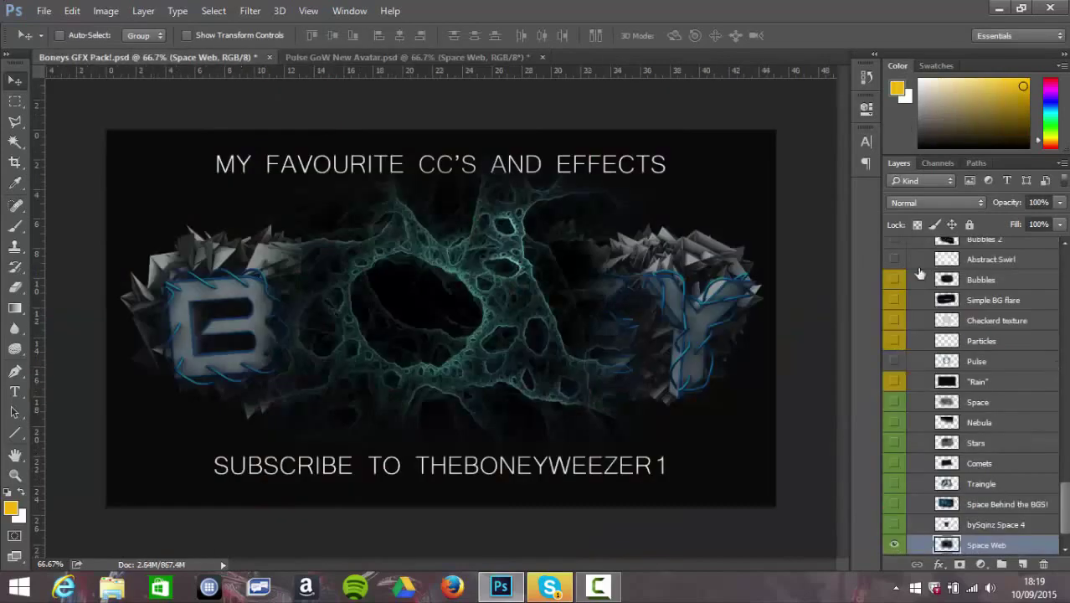
{"action": "left_click_drag", "start_coordinate": [997, 289], "coordinate": [554, 227]}
Step: Enlarge the Bubbles layer and add a copy rotated 180°
{"action": "key", "text": "ctrl+t"}
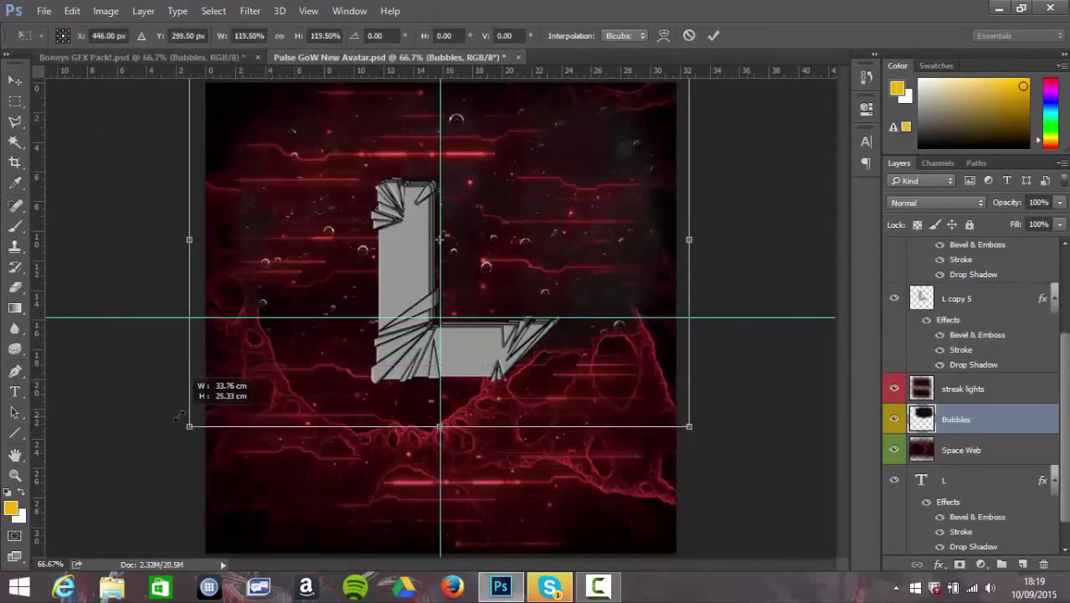
{"action": "left_click_drag", "start_coordinate": [204, 419], "coordinate": [598, 238]}
{"action": "key", "text": "Return"}
{"action": "right_click", "coordinate": [1013, 423]}
{"action": "left_click", "coordinate": [725, 155]}
{"action": "key", "text": "Return"}
{"action": "key", "text": "ctrl+t"}
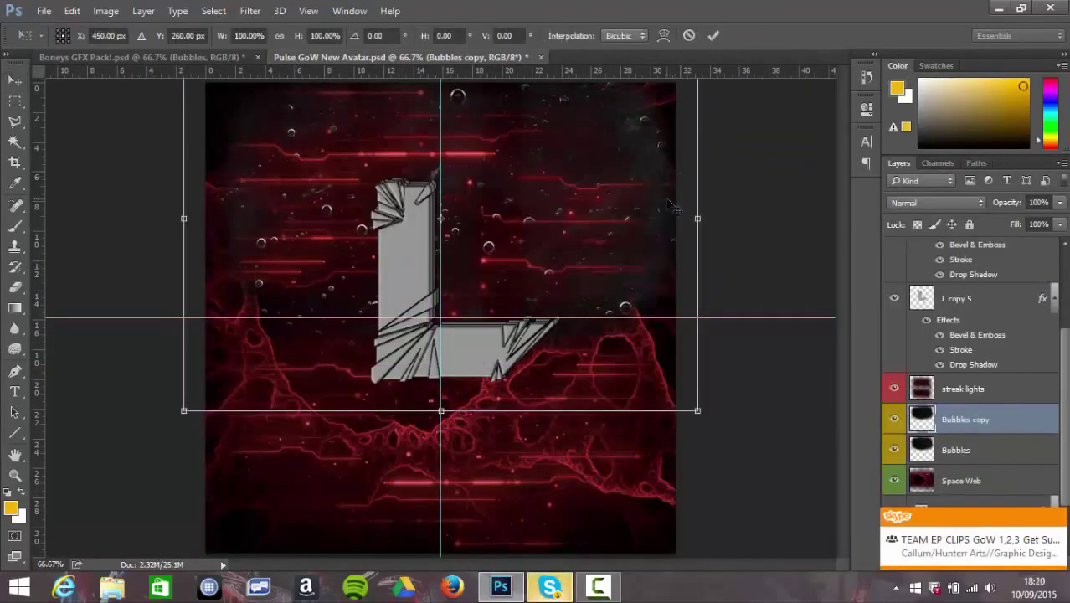
{"action": "right_click", "coordinate": [526, 216]}
{"action": "left_click", "coordinate": [574, 406]}
{"action": "key", "text": "Return"}
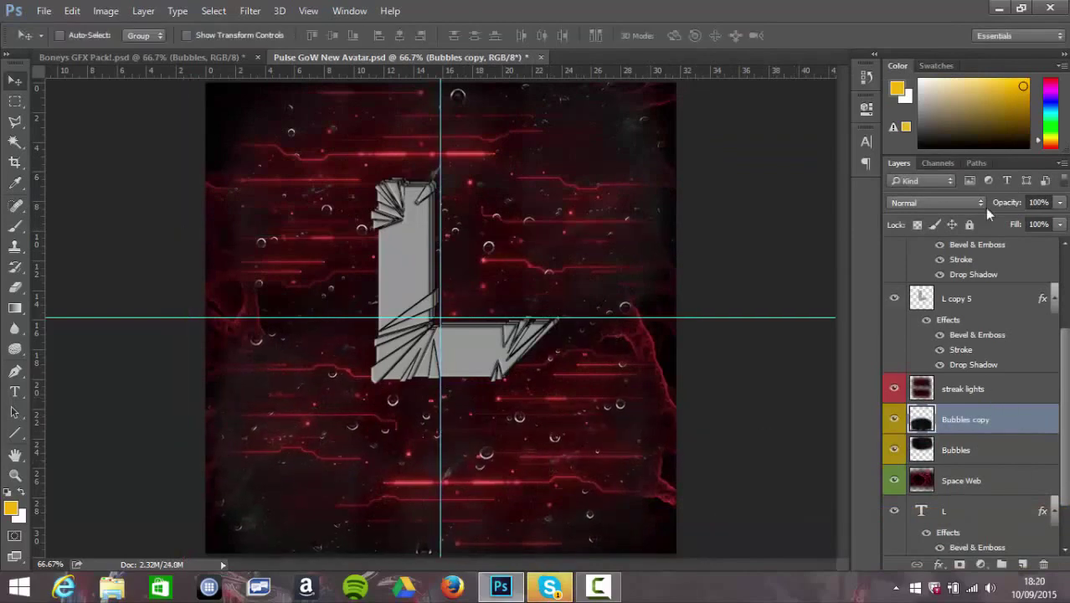
Step: Merge both Screen-blended Bubbles layers into one and colorize it
{"action": "left_click_drag", "start_coordinate": [936, 203], "coordinate": [921, 327]}
{"action": "left_click", "coordinate": [963, 450]}
{"action": "right_click", "coordinate": [997, 419]}
{"action": "left_click", "coordinate": [695, 521]}
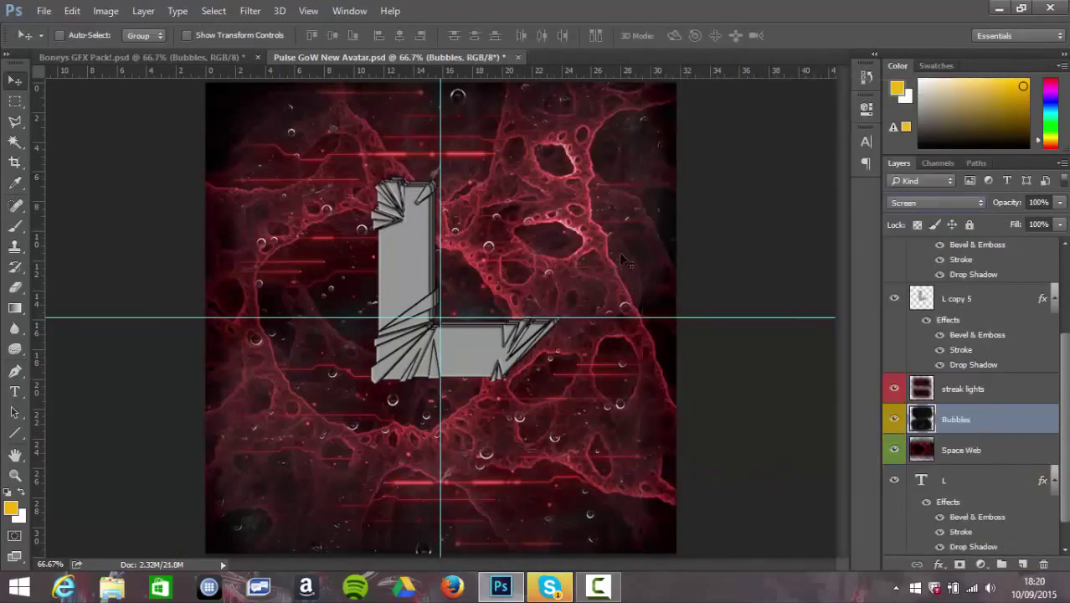
{"action": "key", "text": "ctrl+u"}
{"action": "left_click", "coordinate": [882, 332]}
{"action": "left_click", "coordinate": [908, 159]}
{"action": "left_click", "coordinate": [209, 57]}
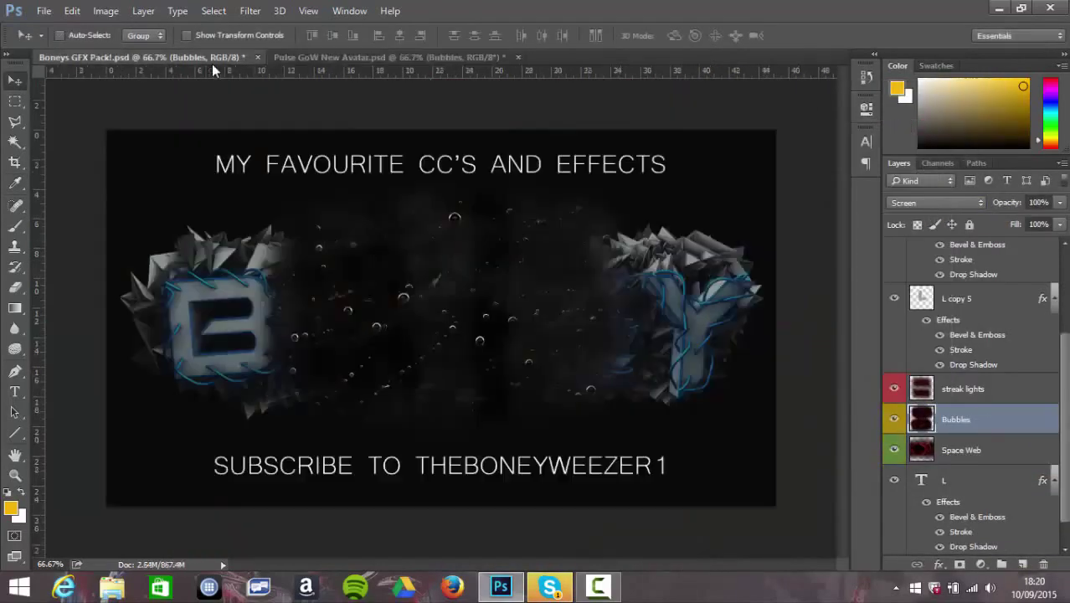
{"action": "scroll", "coordinate": [971, 377], "scroll_direction": "up", "scroll_amount": 5}
{"action": "left_click", "coordinate": [927, 301]}
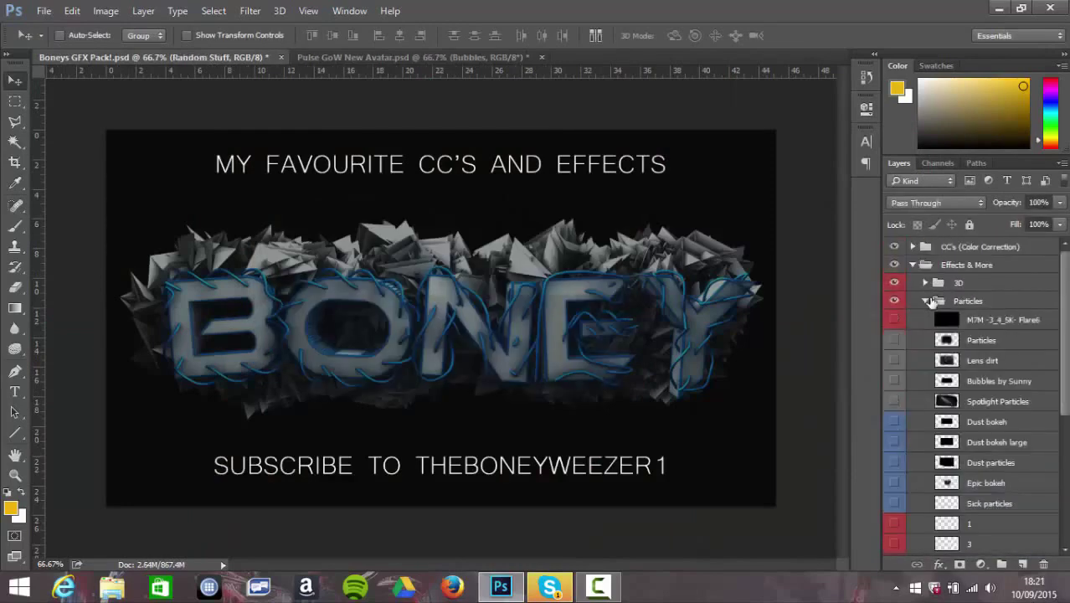
{"action": "scroll", "coordinate": [923, 304], "scroll_direction": "down", "scroll_amount": 10}
{"action": "left_click_drag", "start_coordinate": [894, 461], "coordinate": [896, 483]}
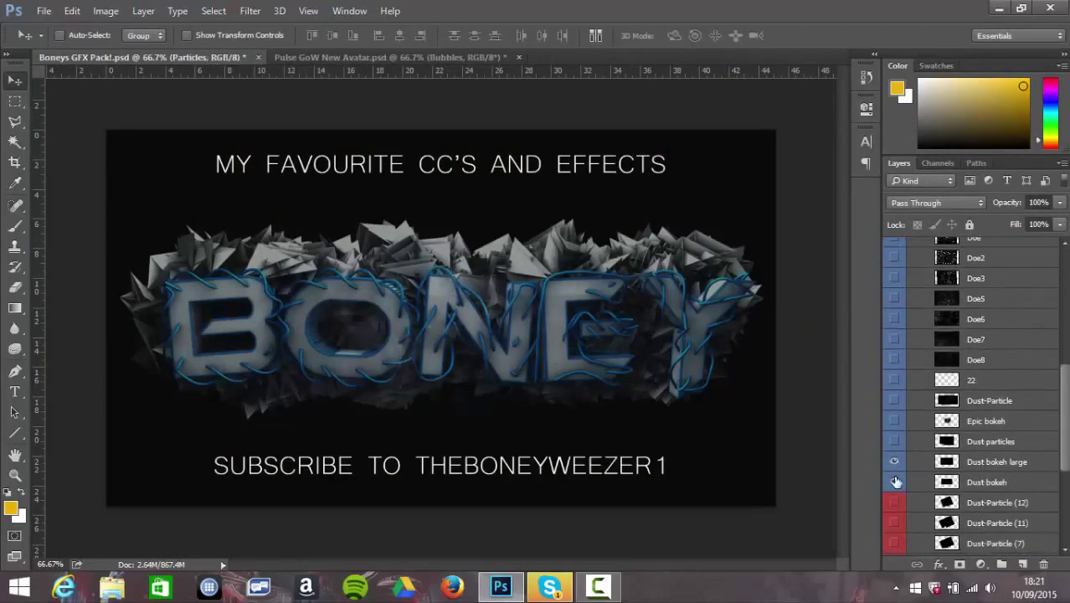
{"action": "left_click_drag", "start_coordinate": [895, 420], "coordinate": [919, 479]}
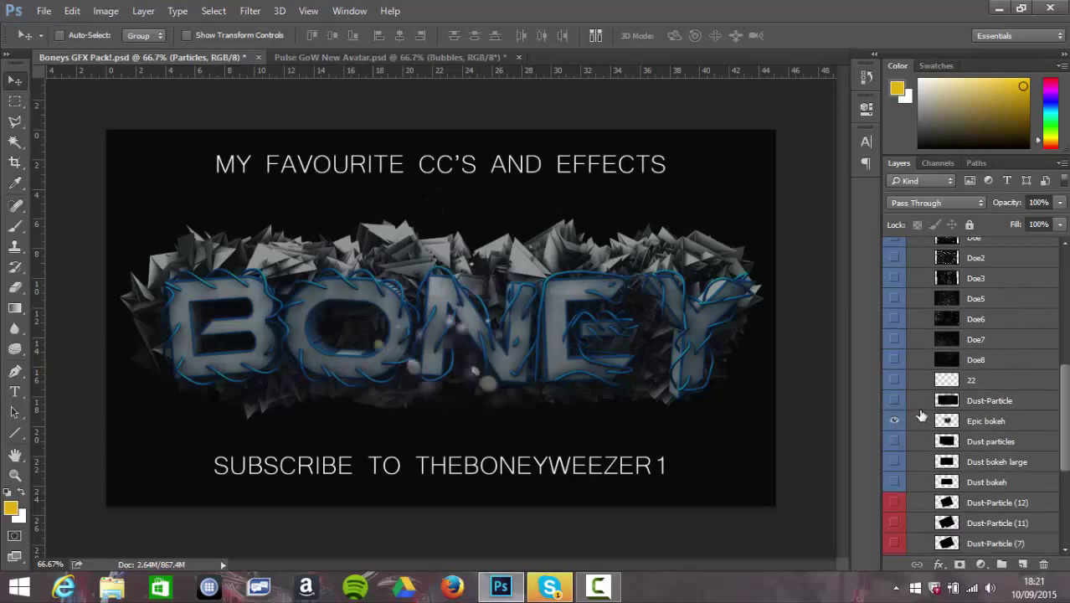
{"action": "scroll", "coordinate": [922, 416], "scroll_direction": "up", "scroll_amount": 3}
{"action": "left_click", "coordinate": [895, 361]}
{"action": "scroll", "coordinate": [902, 329], "scroll_direction": "up", "scroll_amount": 10}
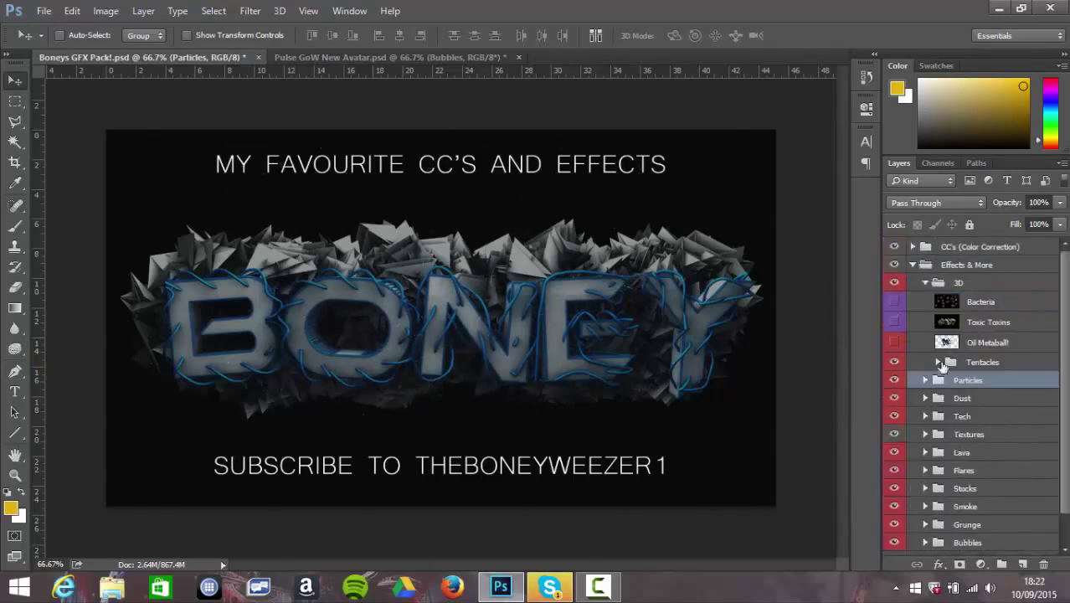
{"action": "scroll", "coordinate": [922, 377], "scroll_direction": "up", "scroll_amount": 3}
{"action": "left_click_drag", "start_coordinate": [895, 404], "coordinate": [894, 503]}
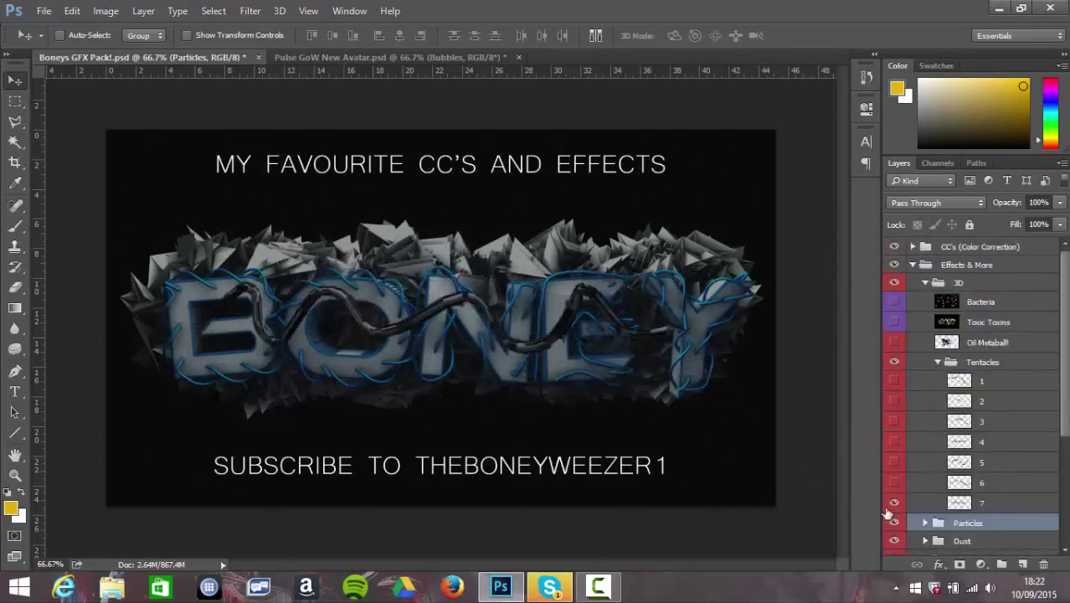
{"action": "left_click", "coordinate": [937, 362]}
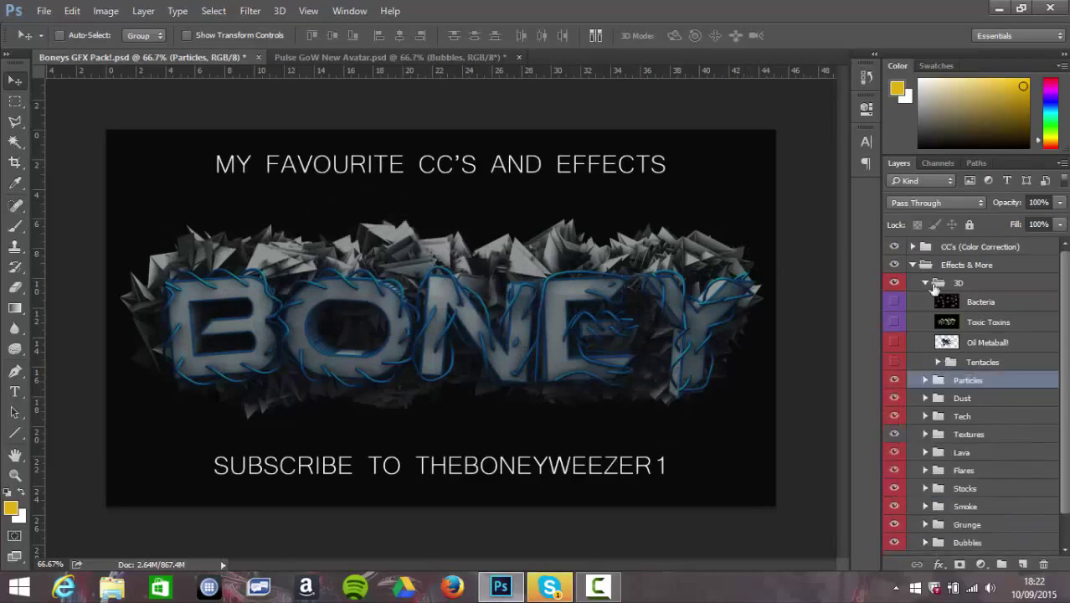
{"action": "left_click", "coordinate": [924, 282]}
{"action": "left_click", "coordinate": [925, 408]}
{"action": "left_click", "coordinate": [965, 409]}
{"action": "left_click", "coordinate": [895, 489]}
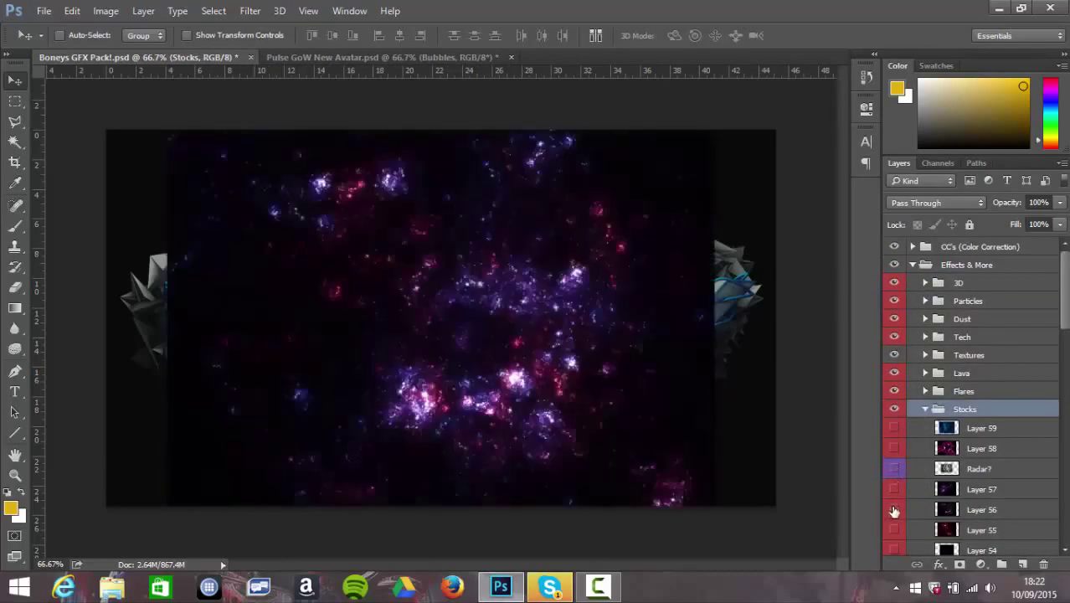
{"action": "scroll", "coordinate": [895, 452], "scroll_direction": "down", "scroll_amount": 2}
{"action": "left_click", "coordinate": [926, 373]}
{"action": "left_click", "coordinate": [926, 355]}
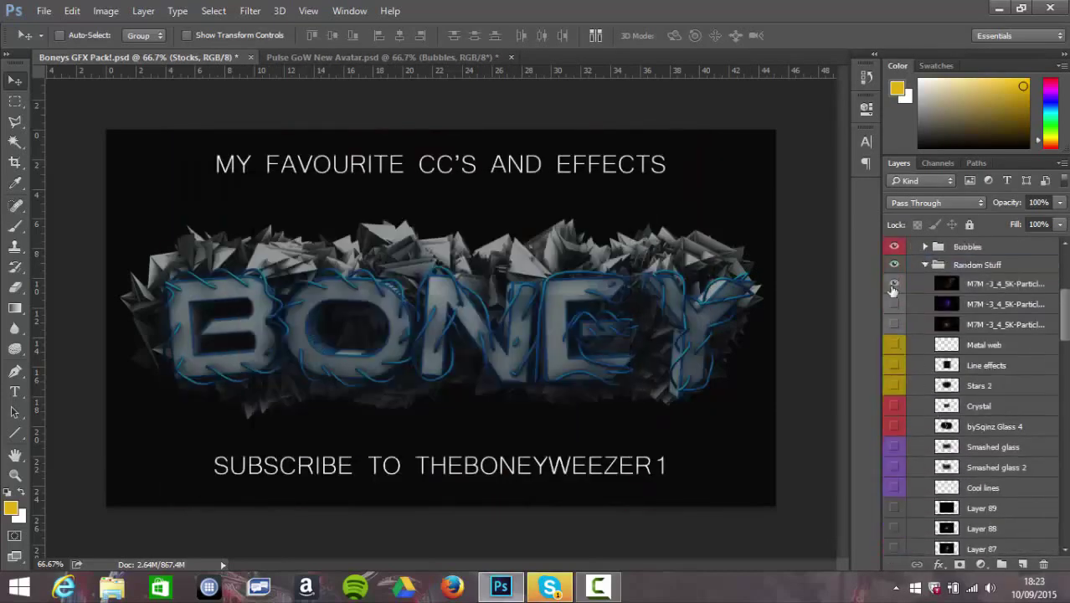
{"action": "scroll", "coordinate": [980, 352], "scroll_direction": "down", "scroll_amount": 5}
{"action": "scroll", "coordinate": [984, 335], "scroll_direction": "down", "scroll_amount": 3}
{"action": "scroll", "coordinate": [987, 332], "scroll_direction": "down", "scroll_amount": 3}
{"action": "scroll", "coordinate": [987, 333], "scroll_direction": "down", "scroll_amount": 1}
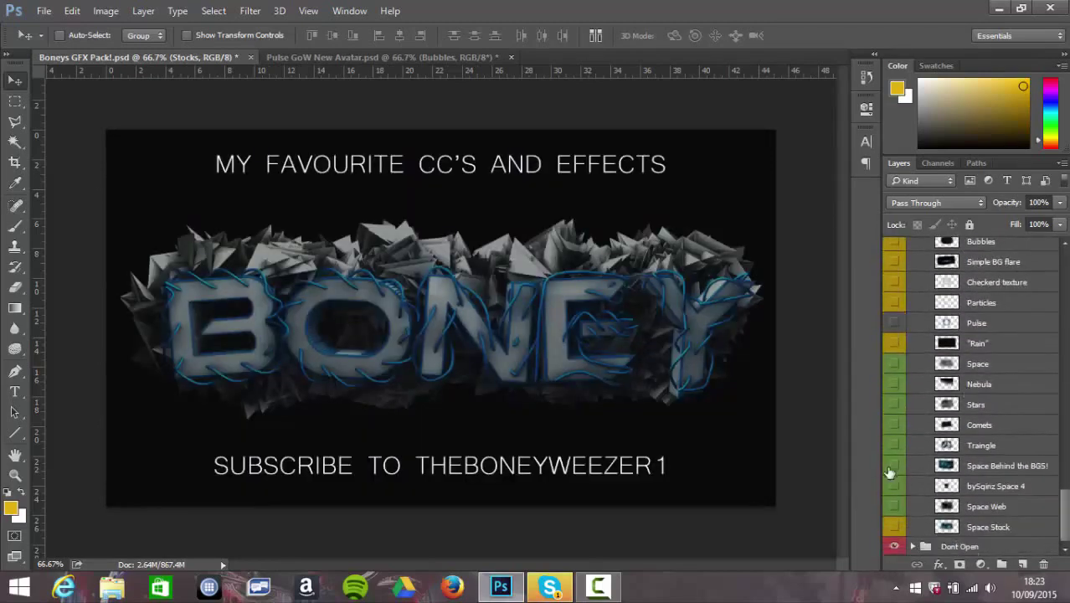
{"action": "left_click", "coordinate": [984, 478]}
Step: Place bySqinz Space 4 in the avatar, moved left-down and enlarged to about 181%
{"action": "mouse_move", "coordinate": [985, 478]}
{"action": "left_mouse_down"}
{"action": "mouse_move", "coordinate": [570, 216]}
{"action": "mouse_move", "coordinate": [394, 320]}
{"action": "left_mouse_up"}
{"action": "key", "text": "ctrl+t"}
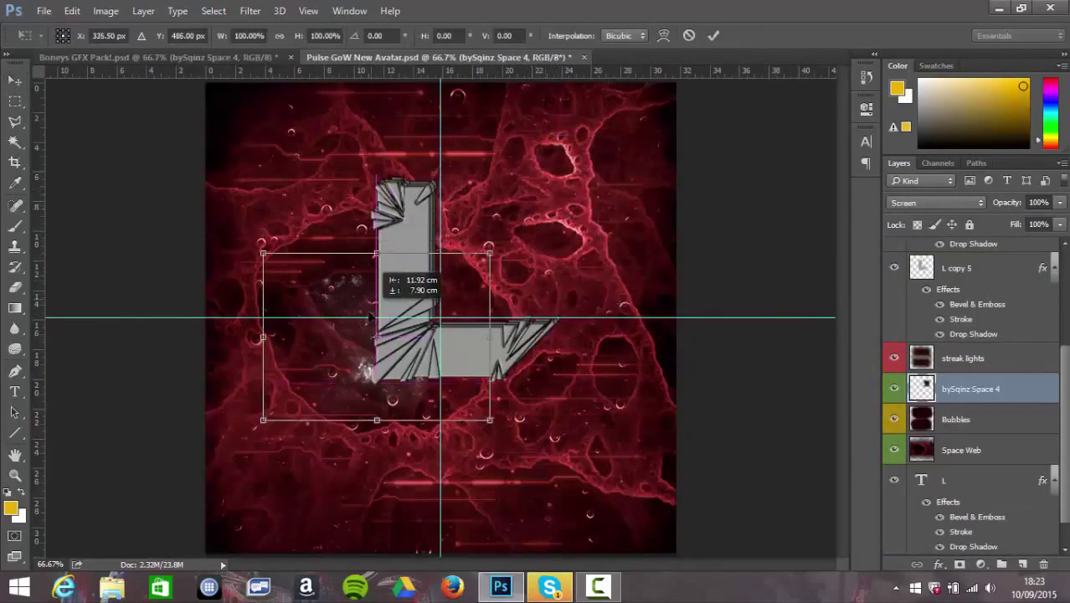
{"action": "left_click_drag", "start_coordinate": [263, 270], "coordinate": [172, 163]}
{"action": "left_click_drag", "start_coordinate": [490, 348], "coordinate": [568, 298]}
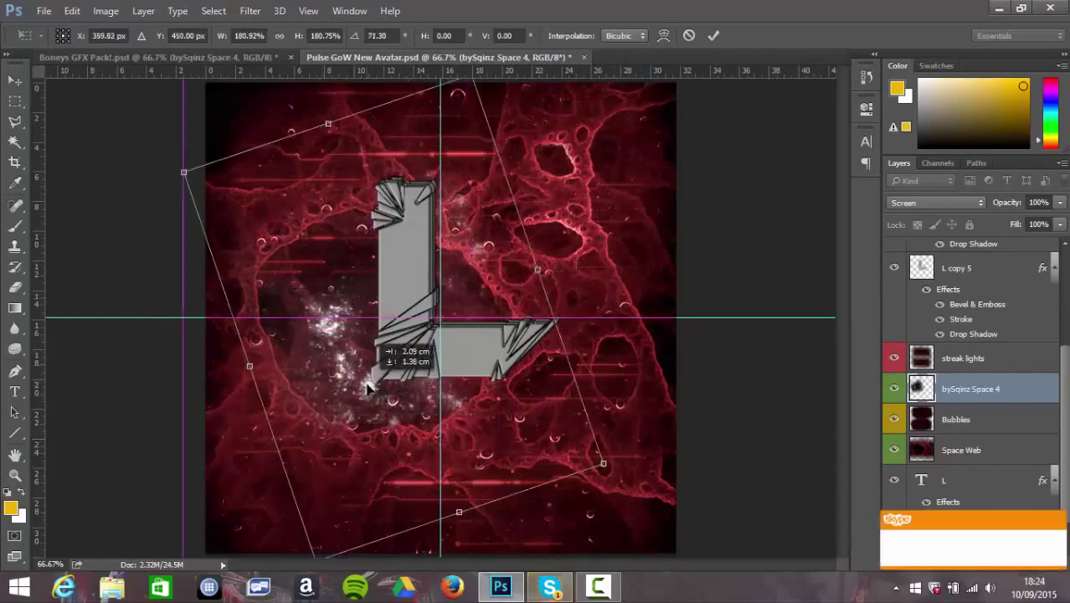
{"action": "key", "text": "Return"}
Step: Try a gold colourize tint on the space layer, then cancel it
{"action": "key", "text": "ctrl+u"}
{"action": "left_click", "coordinate": [887, 332]}
{"action": "left_click_drag", "start_coordinate": [662, 240], "coordinate": [679, 240]}
{"action": "key", "text": "Escape"}
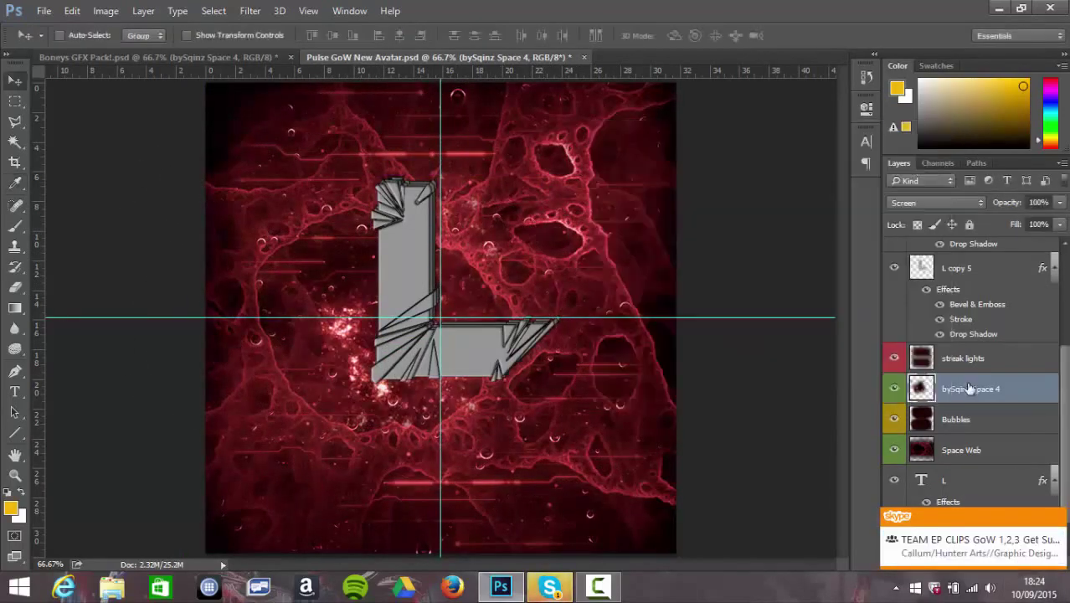
Step: Duplicate the nebula, rotate the copy, and merge it down into bySqinz Space 4
{"action": "key", "text": "ctrl+j"}
{"action": "key", "text": "ctrl+t"}
{"action": "mouse_move", "coordinate": [367, 460]}
{"action": "left_mouse_down"}
{"action": "mouse_move", "coordinate": [652, 268]}
{"action": "mouse_move", "coordinate": [837, 276]}
{"action": "left_mouse_up"}
{"action": "key", "text": "Return"}
{"action": "right_click", "coordinate": [928, 392]}
{"action": "key", "text": "Escape"}
{"action": "key", "text": "ctrl+e"}
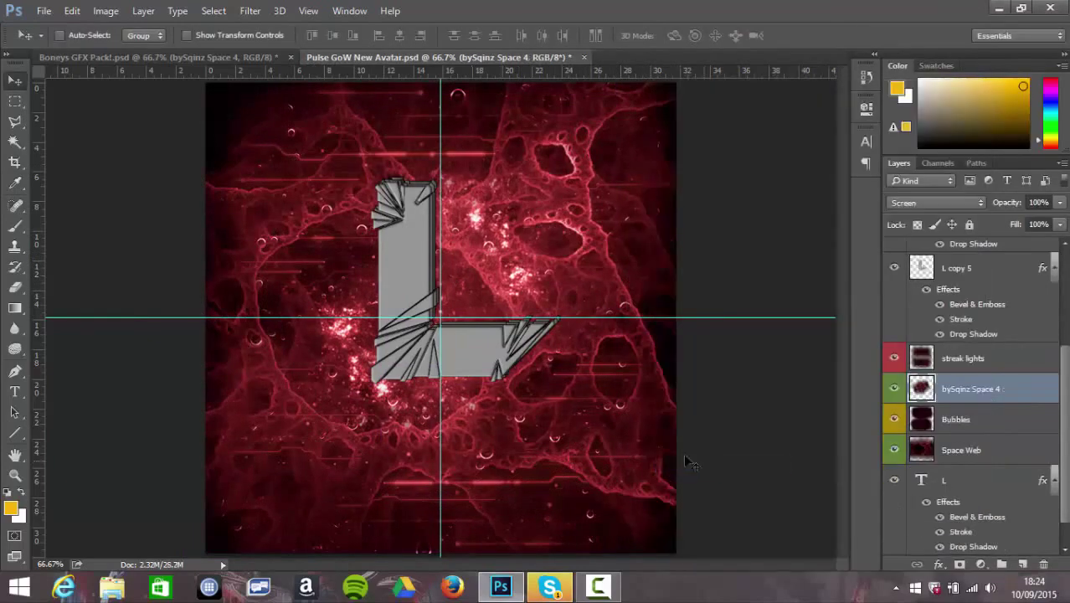
{"action": "left_click", "coordinate": [159, 57]}
Step: Bring the Simple BG flare in along the top edge and tint it red
{"action": "left_click_drag", "start_coordinate": [452, 336], "coordinate": [503, 251]}
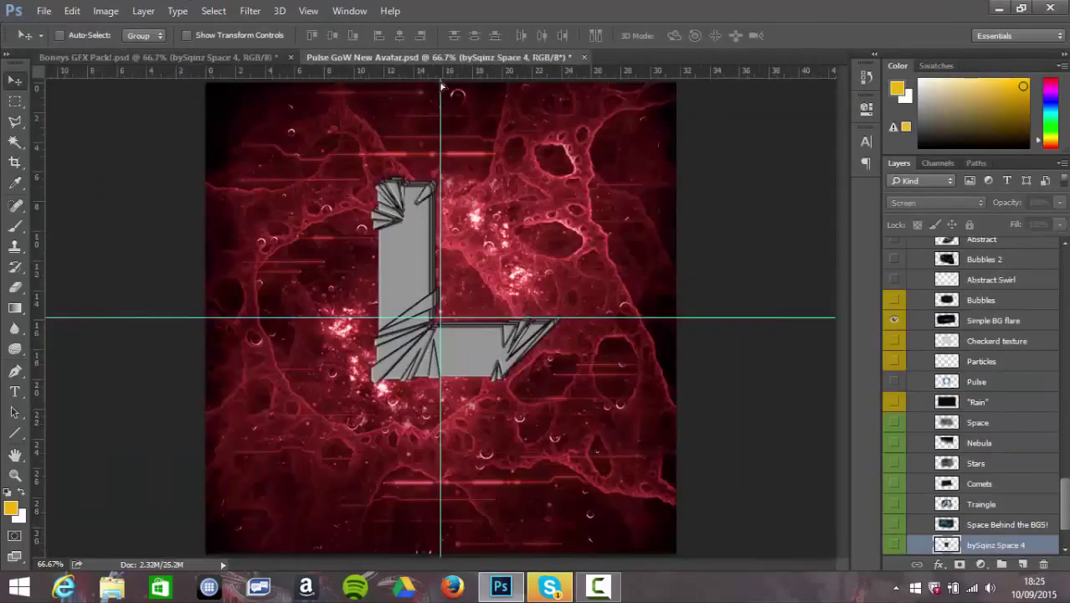
{"action": "right_click", "coordinate": [964, 359]}
{"action": "left_click", "coordinate": [695, 169]}
{"action": "left_click", "coordinate": [160, 56]}
{"action": "mouse_move", "coordinate": [452, 335]}
{"action": "left_mouse_down"}
{"action": "mouse_move", "coordinate": [430, 179]}
{"action": "mouse_move", "coordinate": [442, 95]}
{"action": "left_mouse_up"}
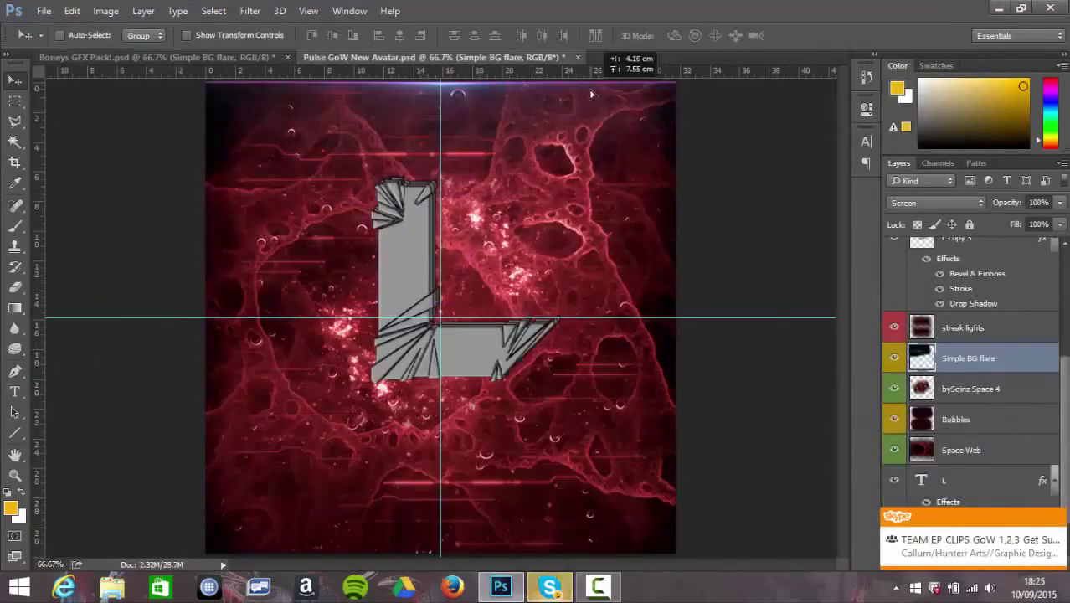
{"action": "key", "text": "ctrl+u"}
{"action": "type", "text": "5"}
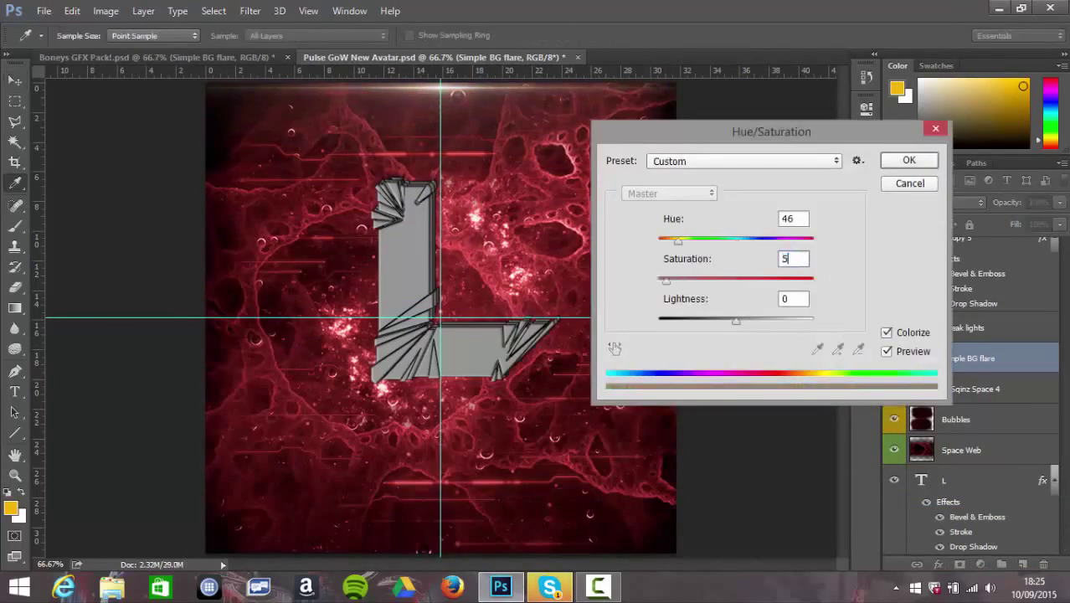
{"action": "key", "text": "Return"}
Step: Duplicate the flare and move the copy to the bottom edge
{"action": "right_click", "coordinate": [980, 358]}
{"action": "left_click", "coordinate": [695, 151]}
{"action": "left_click", "coordinate": [675, 174]}
{"action": "key", "text": "ctrl+t"}
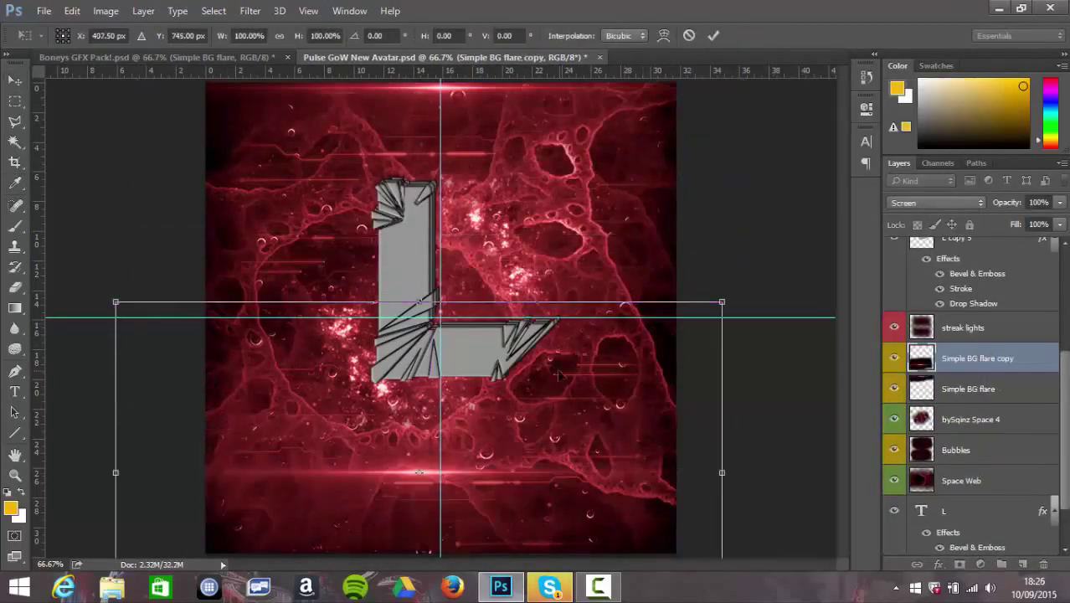
{"action": "left_click_drag", "start_coordinate": [635, 301], "coordinate": [636, 375]}
{"action": "key", "text": "Return"}
Step: Duplicate the flare again, turn it vertical, and place it on the left edge
{"action": "right_click", "coordinate": [979, 358]}
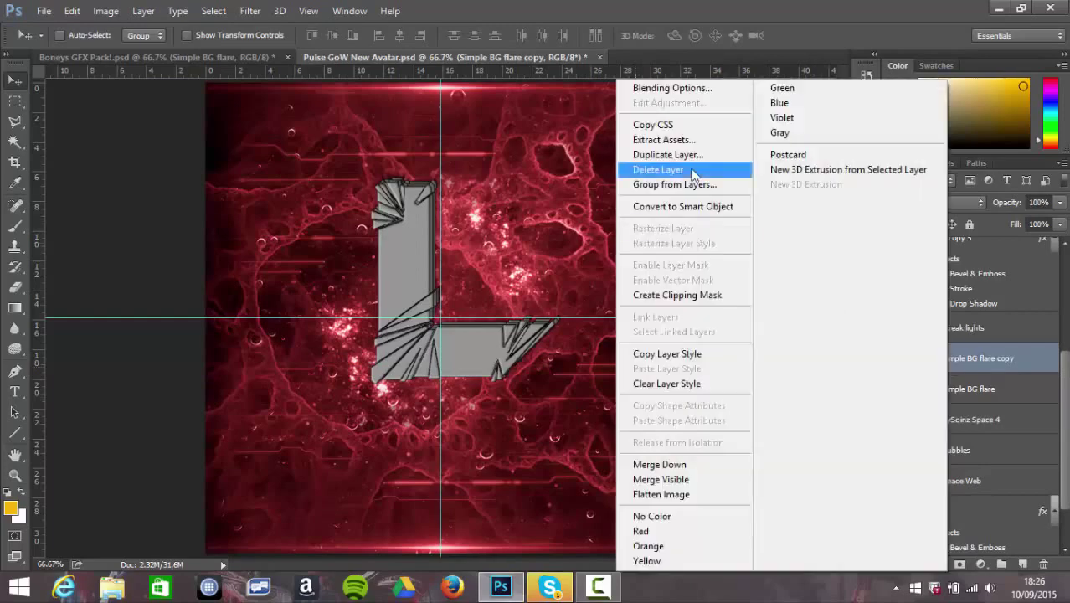
{"action": "left_click", "coordinate": [670, 115]}
{"action": "key", "text": "Return"}
{"action": "key", "text": "ctrl+t"}
{"action": "left_click_drag", "start_coordinate": [770, 335], "coordinate": [289, 112]}
{"action": "left_click_drag", "start_coordinate": [536, 302], "coordinate": [293, 239]}
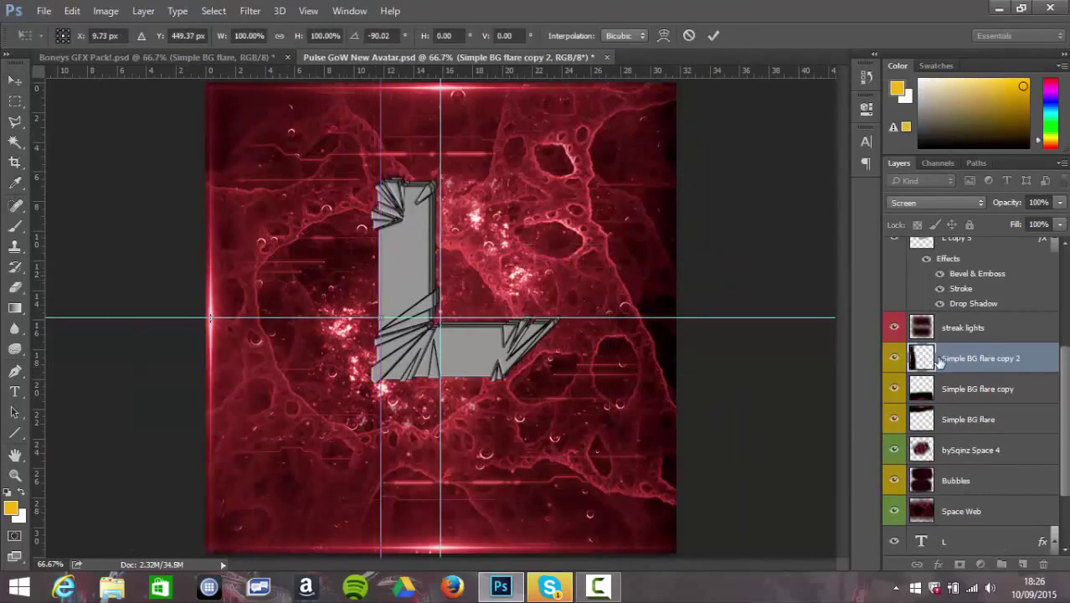
{"action": "key", "text": "Return"}
Step: Duplicate the left flare and move the copy to the right edge
{"action": "right_click", "coordinate": [980, 370]}
{"action": "left_click", "coordinate": [670, 110]}
{"action": "key", "text": "Return"}
{"action": "left_click_drag", "start_coordinate": [238, 298], "coordinate": [704, 297]}
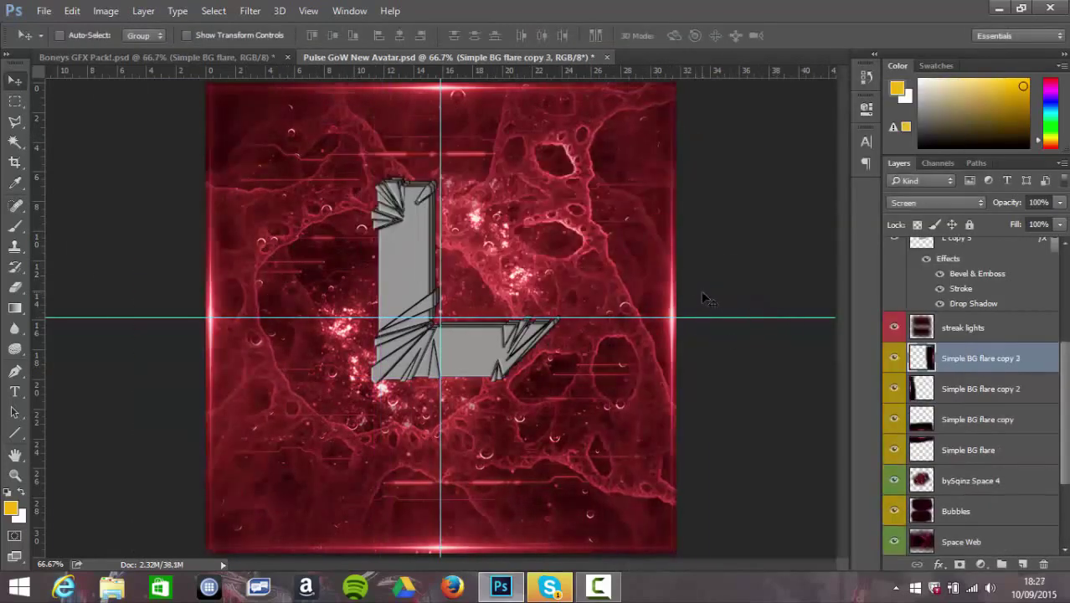
{"action": "left_click_drag", "start_coordinate": [1063, 352], "coordinate": [1062, 224]}
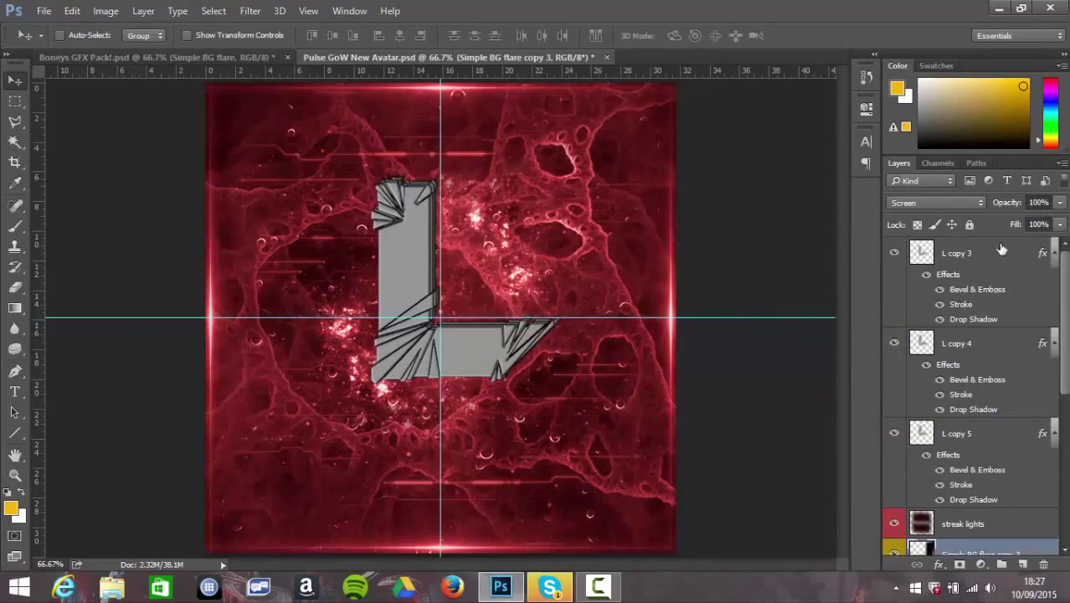
Step: Adjust the outline stroke in L copy 5's layer effects
{"action": "right_click", "coordinate": [1002, 250]}
{"action": "double_click", "coordinate": [974, 311]}
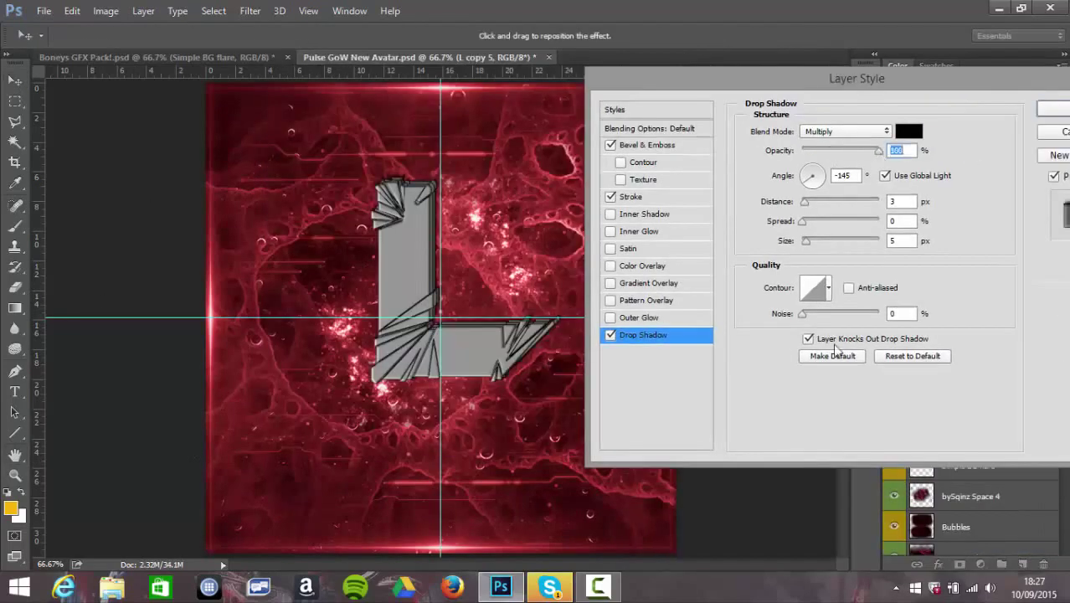
{"action": "left_click", "coordinate": [631, 196]}
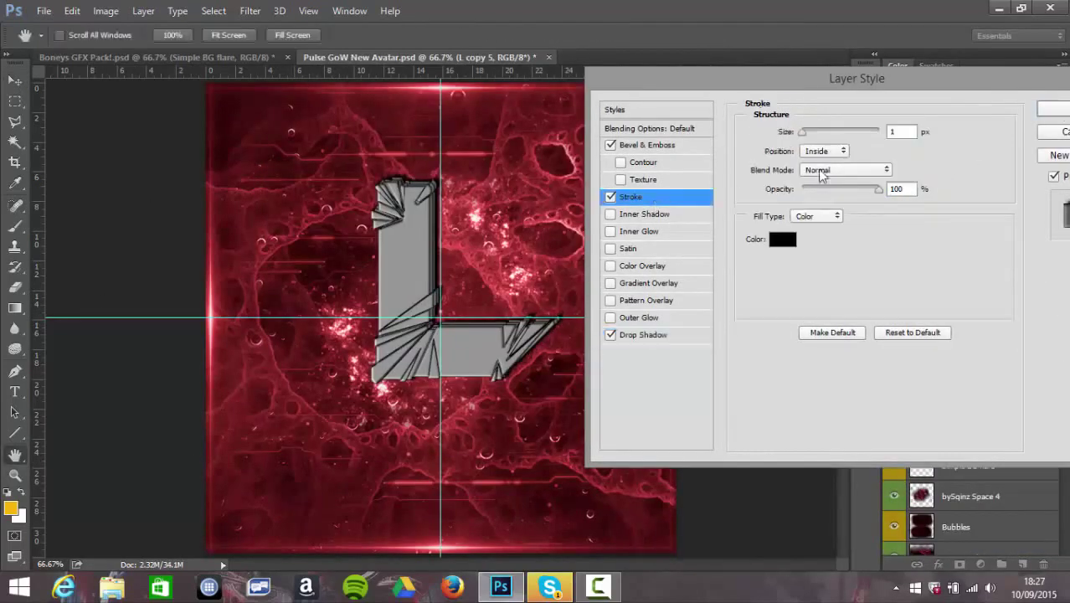
{"action": "key", "text": "Return"}
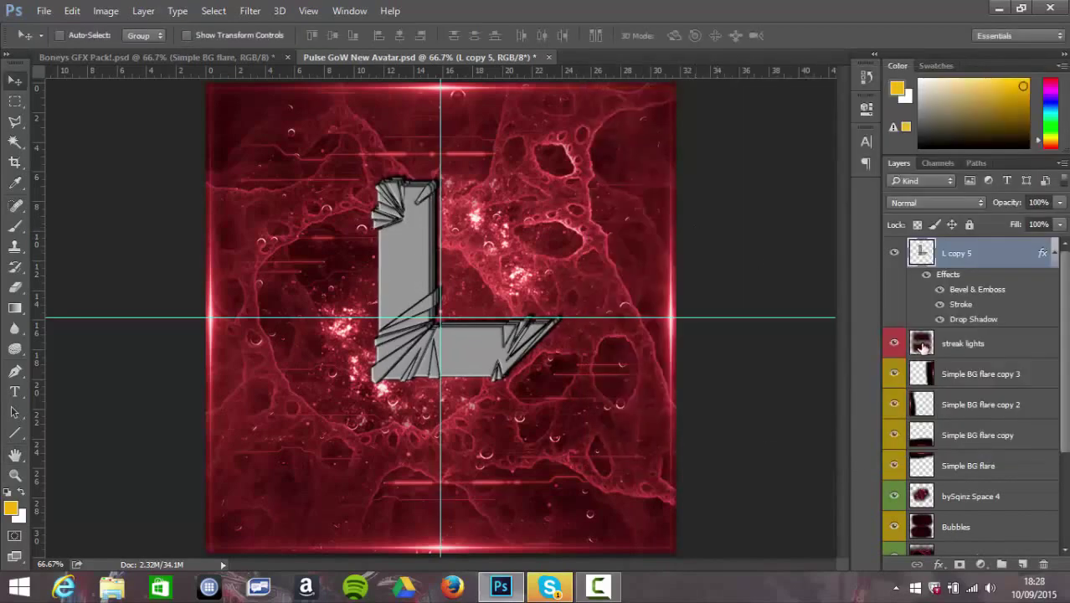
Step: Bring tentacle 3 from the Boneys GFX Pack and rotate it across the top
{"action": "left_click", "coordinate": [130, 58]}
{"action": "scroll", "coordinate": [935, 312], "scroll_direction": "up", "scroll_amount": 5}
{"action": "scroll", "coordinate": [935, 313], "scroll_direction": "up", "scroll_amount": 5}
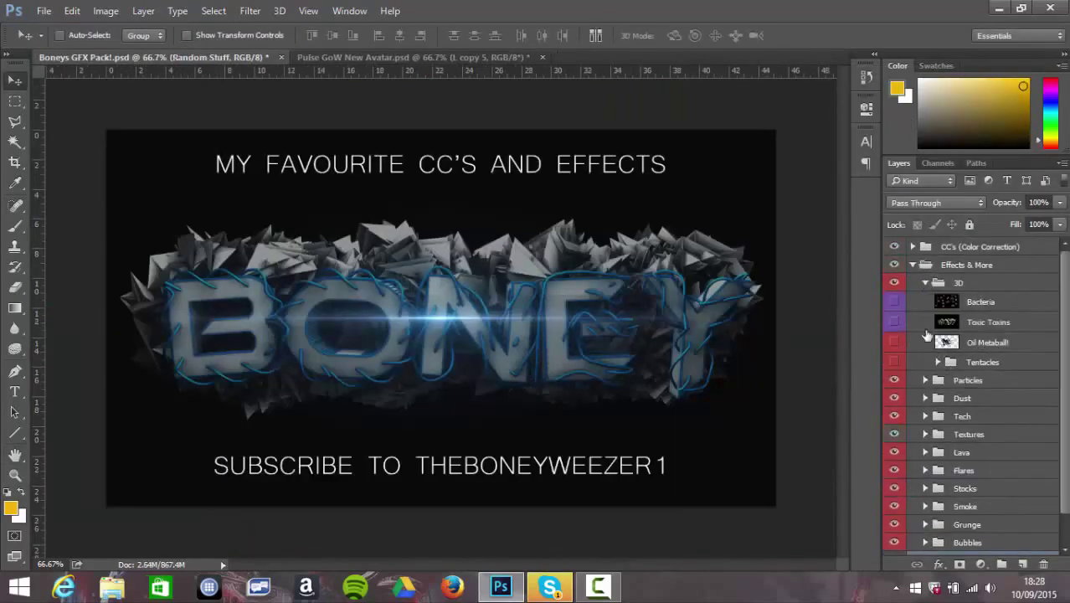
{"action": "left_click", "coordinate": [894, 422]}
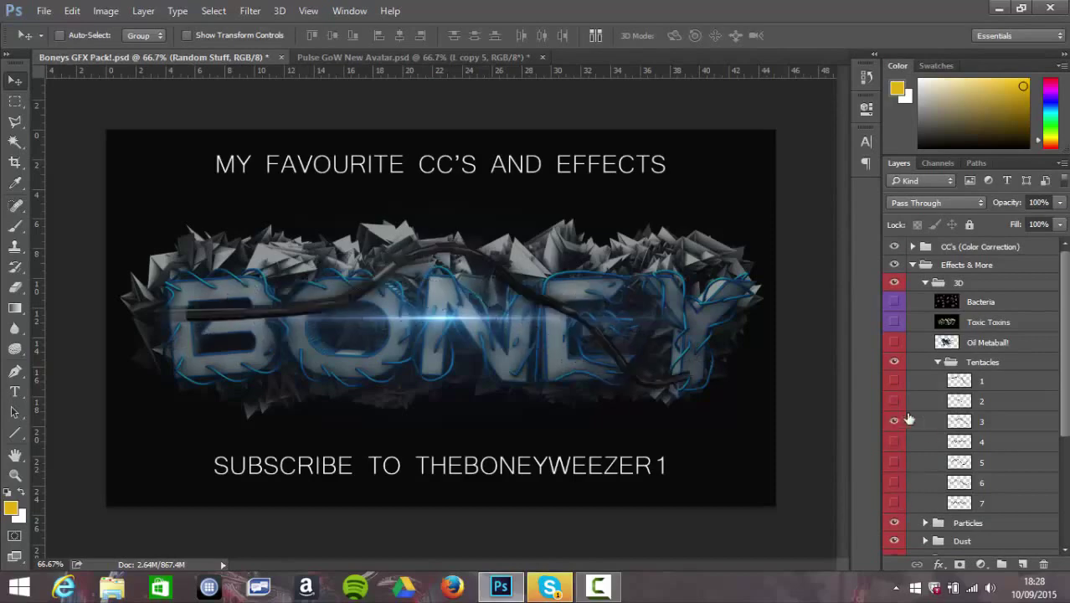
{"action": "left_click_drag", "start_coordinate": [963, 422], "coordinate": [432, 188]}
{"action": "key", "text": "ctrl+t"}
{"action": "mouse_move", "coordinate": [489, 144]}
{"action": "left_mouse_down"}
{"action": "mouse_move", "coordinate": [536, 170]}
{"action": "mouse_move", "coordinate": [549, 190]}
{"action": "left_mouse_up"}
Step: Bring tentacle 1 in and rotate it about -107° along the lower left side
{"action": "key", "text": "Return"}
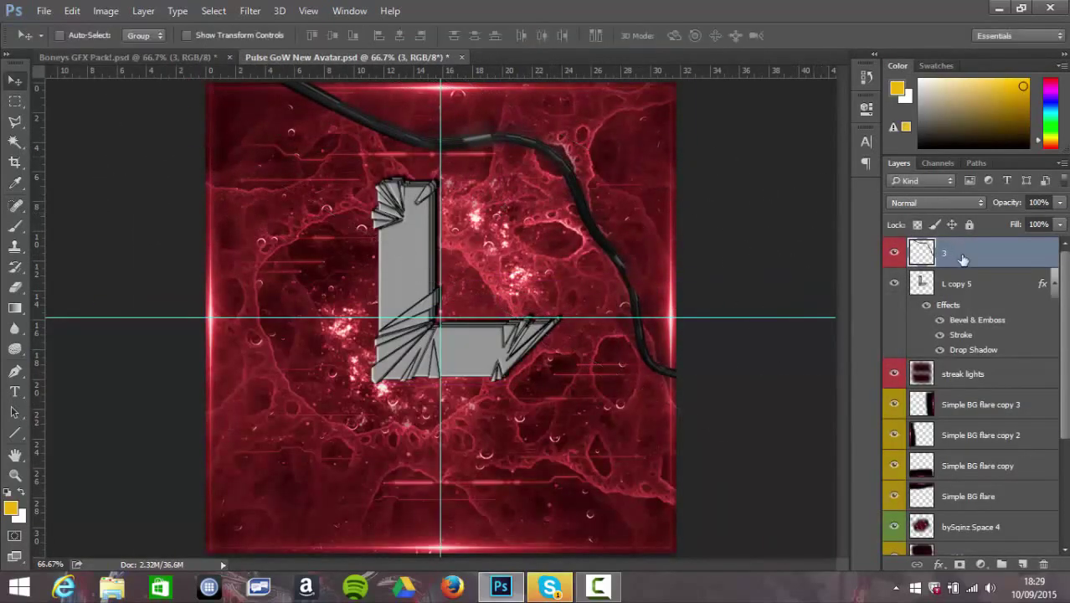
{"action": "left_click", "coordinate": [130, 57]}
{"action": "left_click", "coordinate": [894, 381]}
{"action": "left_click_drag", "start_coordinate": [963, 381], "coordinate": [506, 386]}
{"action": "key", "text": "ctrl+t"}
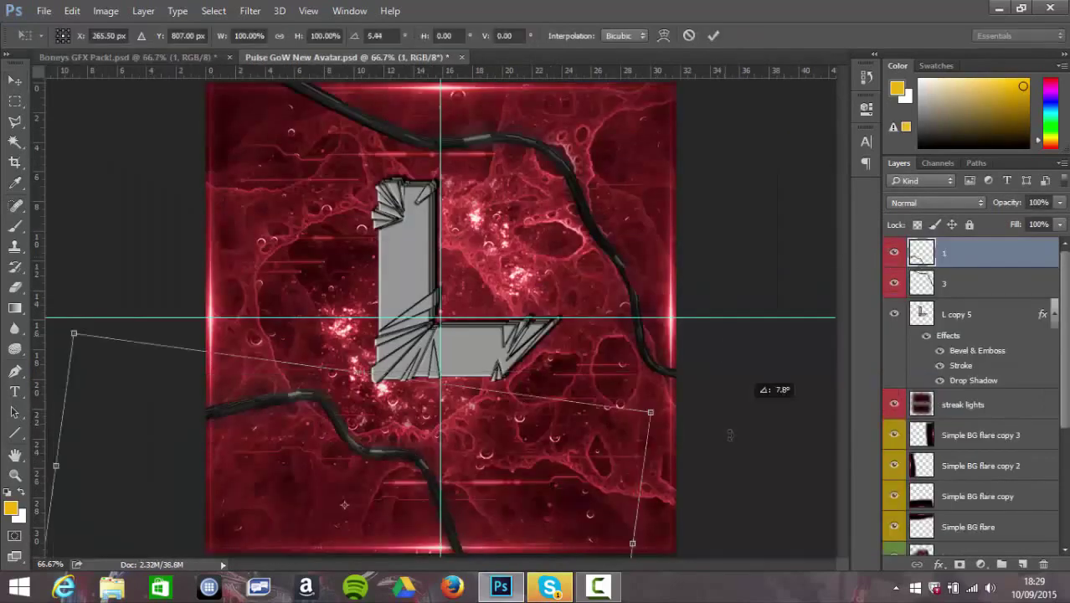
{"action": "mouse_move", "coordinate": [251, 469]}
{"action": "left_mouse_down"}
{"action": "mouse_move", "coordinate": [34, 134]}
{"action": "mouse_move", "coordinate": [4, 465]}
{"action": "left_mouse_up"}
{"action": "left_click_drag", "start_coordinate": [326, 540], "coordinate": [343, 435]}
{"action": "key", "text": "Return"}
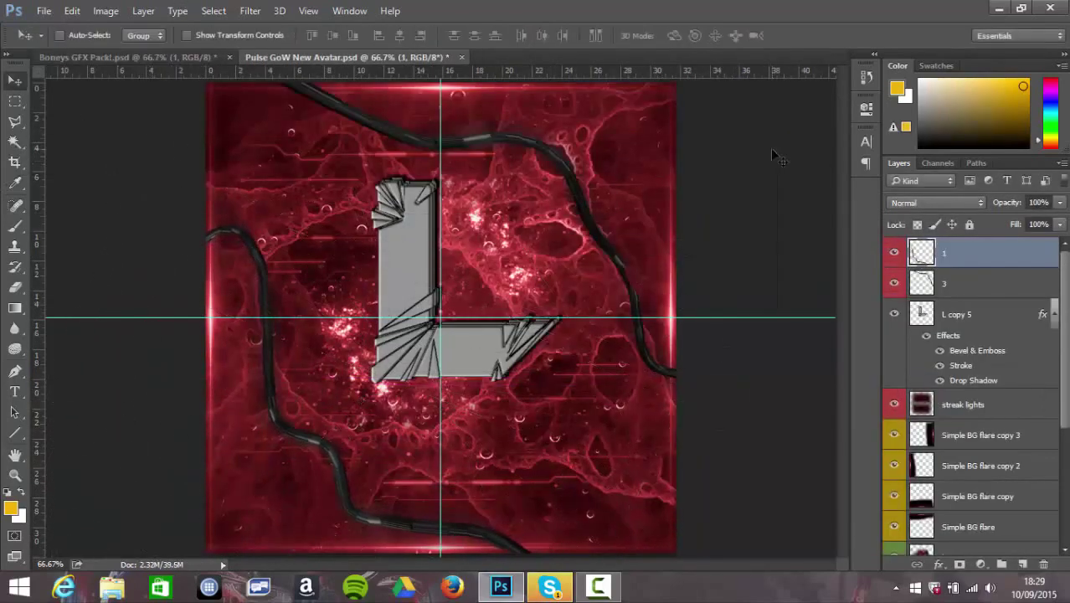
Step: Colourize tentacles 1 and 3 a dark red
{"action": "key", "text": "ctrl+u"}
{"action": "left_click_drag", "start_coordinate": [812, 281], "coordinate": [746, 281]}
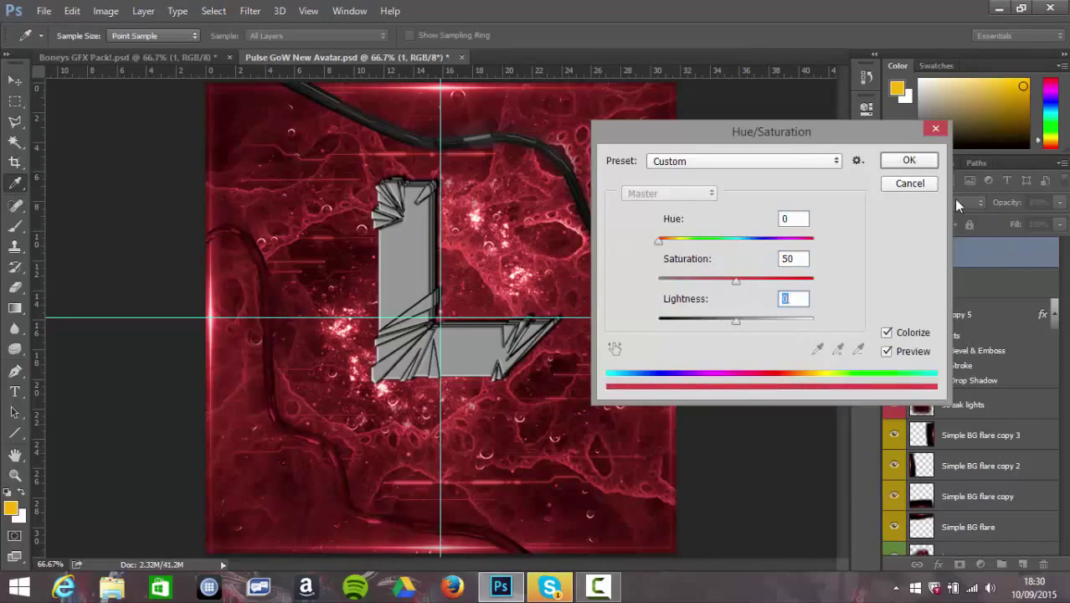
{"action": "key", "text": "Return"}
{"action": "left_click", "coordinate": [1028, 285]}
{"action": "key", "text": "ctrl+u"}
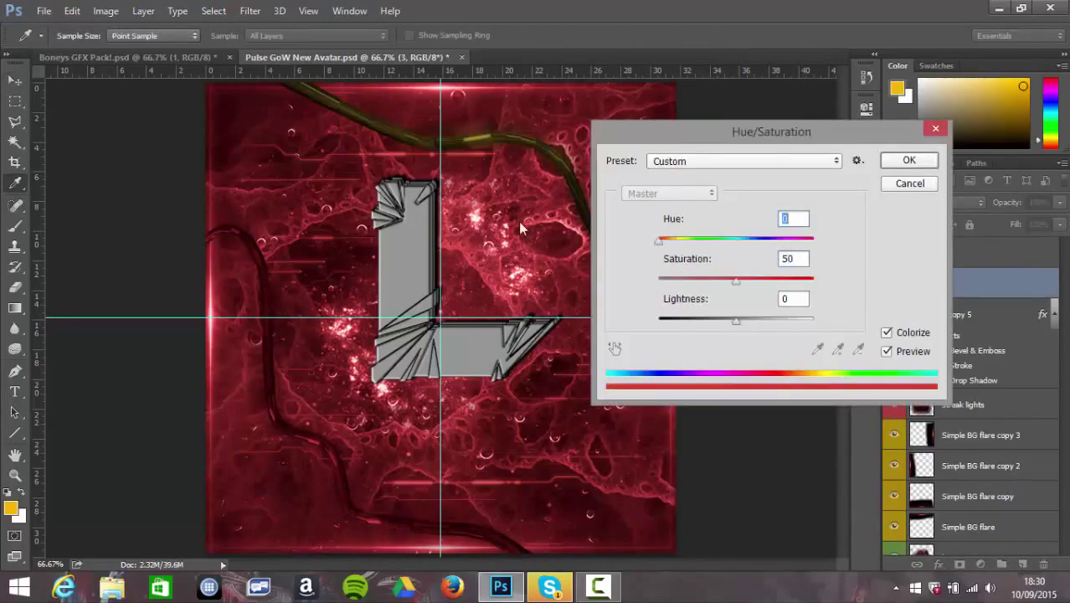
{"action": "left_click", "coordinate": [909, 160]}
Step: Add a drop shadow to tentacle 3 and tentacle 1
{"action": "double_click", "coordinate": [1028, 284]}
{"action": "mouse_move", "coordinate": [507, 110]}
{"action": "left_mouse_down"}
{"action": "mouse_move", "coordinate": [953, 171]}
{"action": "mouse_move", "coordinate": [804, 12]}
{"action": "left_mouse_up"}
{"action": "left_click", "coordinate": [653, 269]}
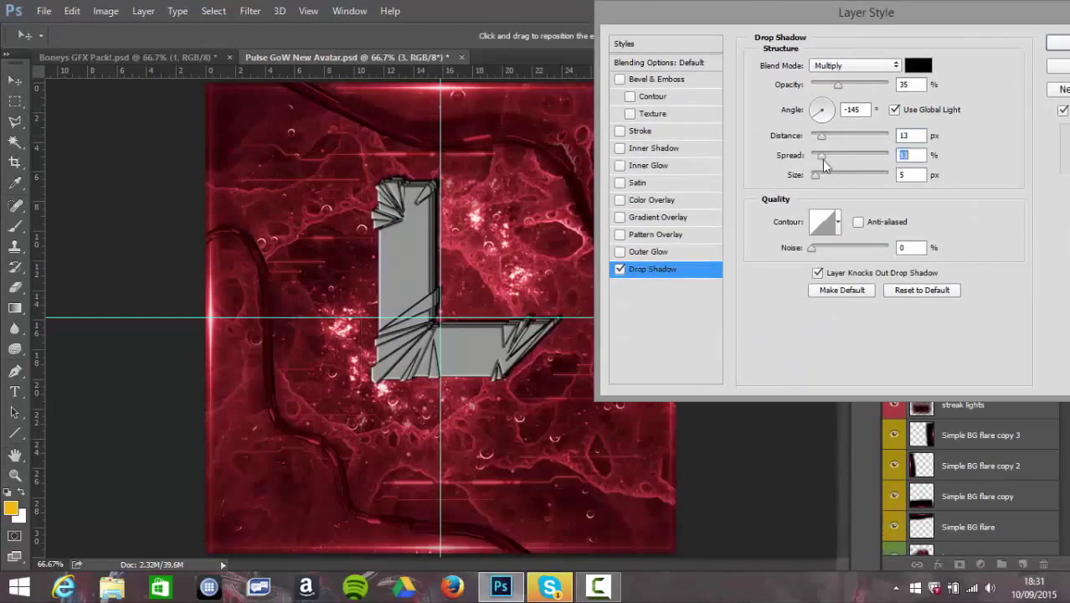
{"action": "key", "text": "Return"}
{"action": "double_click", "coordinate": [1005, 252]}
{"action": "left_click", "coordinate": [322, 322]}
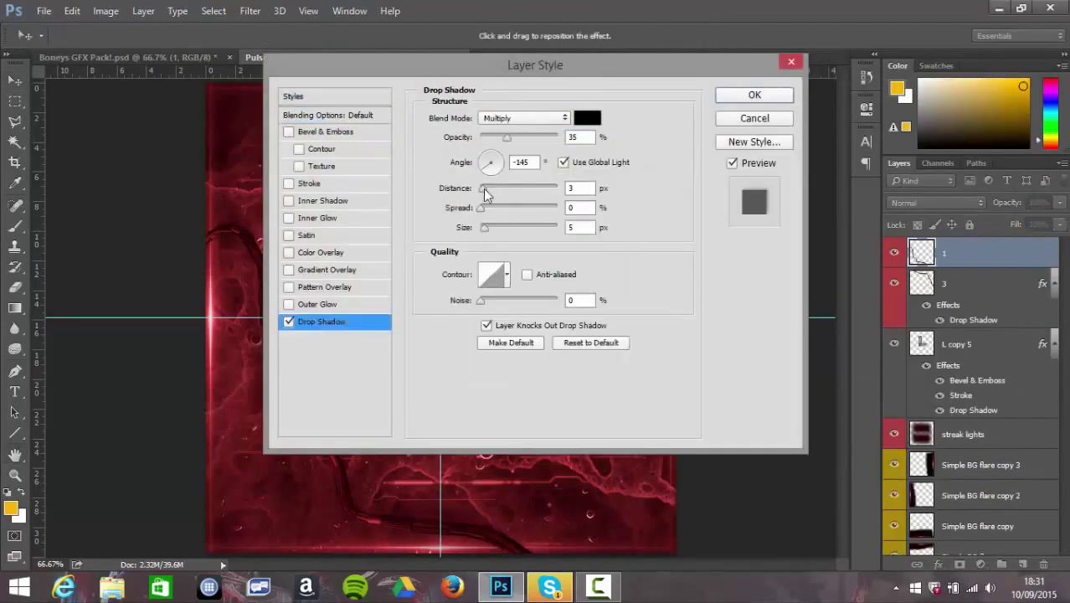
{"action": "left_click_drag", "start_coordinate": [496, 66], "coordinate": [763, 99]}
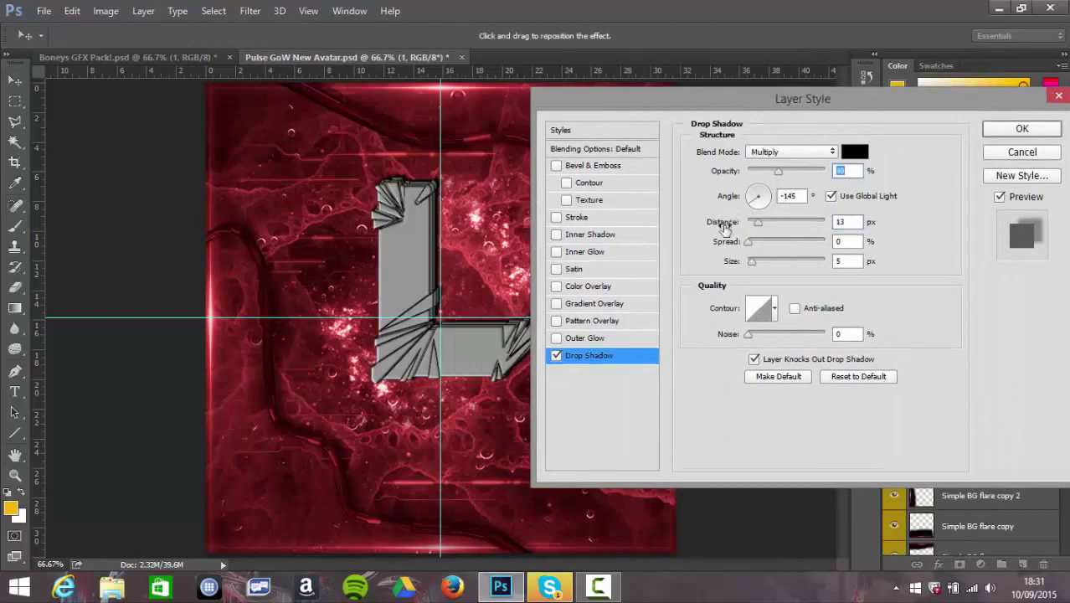
{"action": "left_click", "coordinate": [1043, 130]}
Step: Darken the top-left and top-right corners with the Gradient tool
{"action": "left_click", "coordinate": [15, 309]}
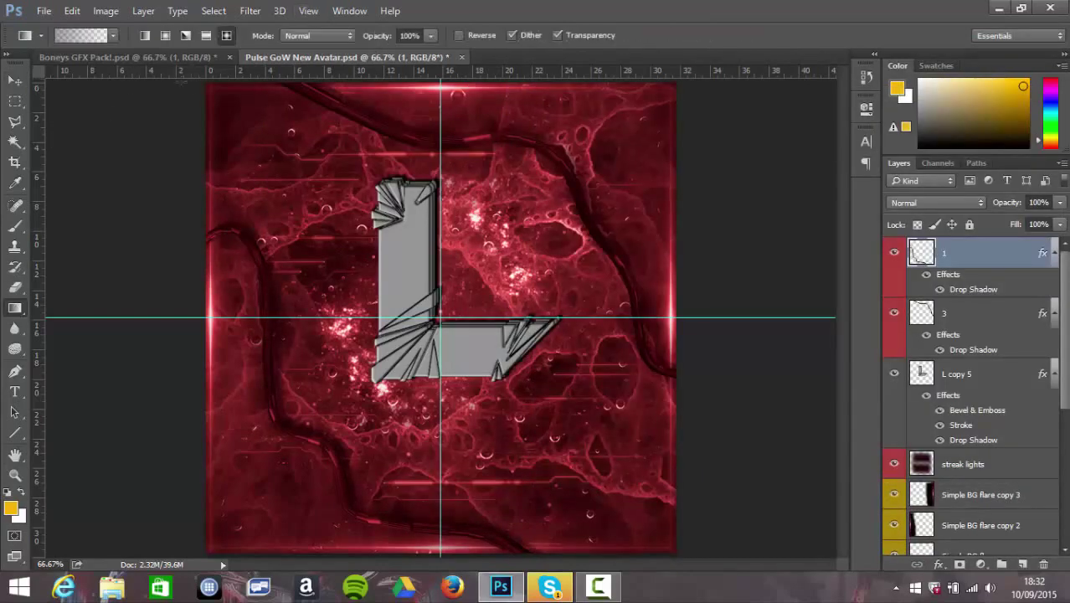
{"action": "left_click_drag", "start_coordinate": [194, 82], "coordinate": [239, 105]}
{"action": "left_click_drag", "start_coordinate": [679, 81], "coordinate": [593, 153]}
{"action": "left_click", "coordinate": [72, 11]}
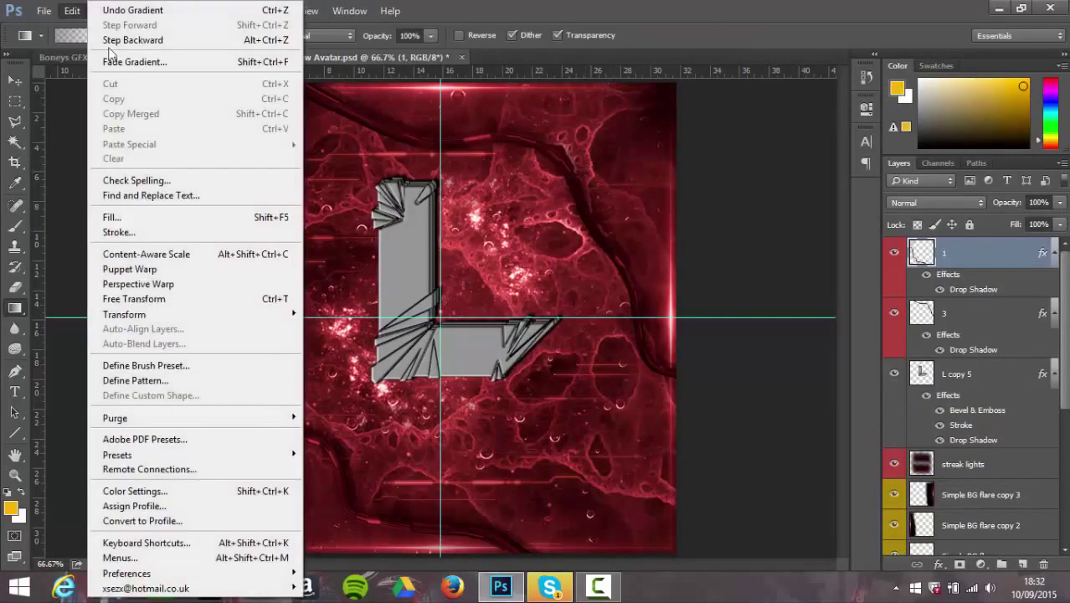
{"action": "left_click", "coordinate": [101, 23]}
{"action": "key", "text": "ctrl+z"}
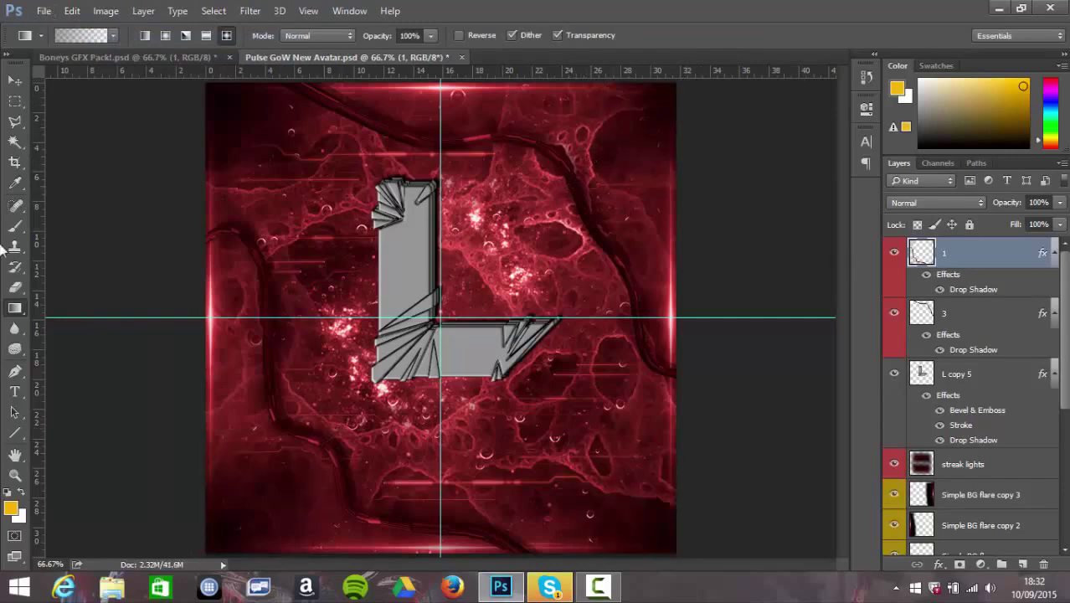
Step: Type the artist's signature in the Lemon font in the bottom-right corner
{"action": "key", "text": "t"}
{"action": "left_click", "coordinate": [194, 35]}
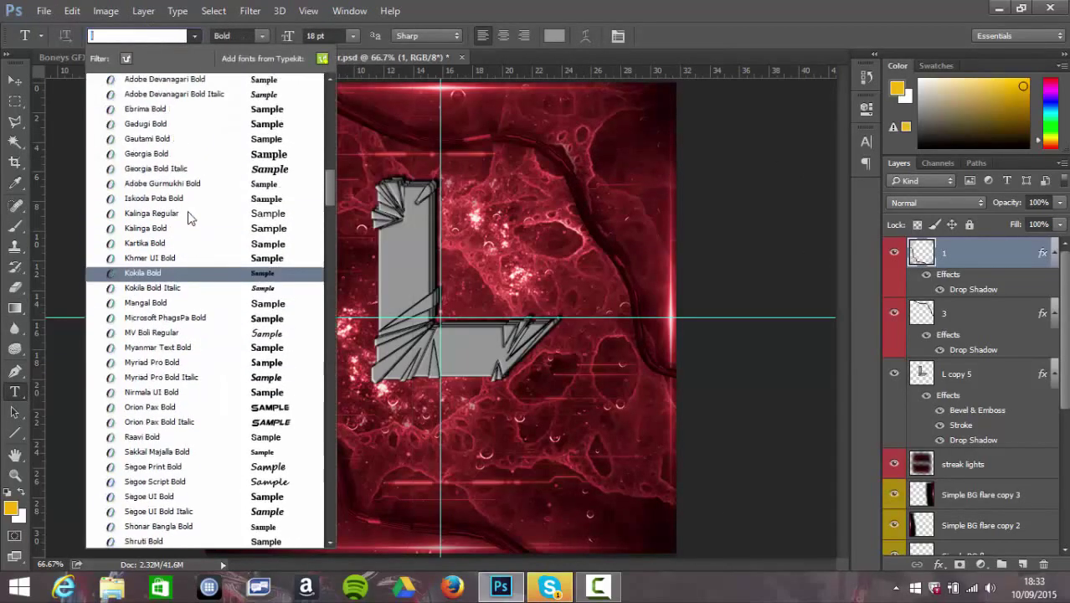
{"action": "type", "text": "Lemon"}
{"action": "key", "text": "Return"}
{"action": "left_click", "coordinate": [501, 536]}
{"action": "type", "text": "XMURDERDOLL"}
{"action": "left_click_drag", "start_coordinate": [577, 501], "coordinate": [680, 508]}
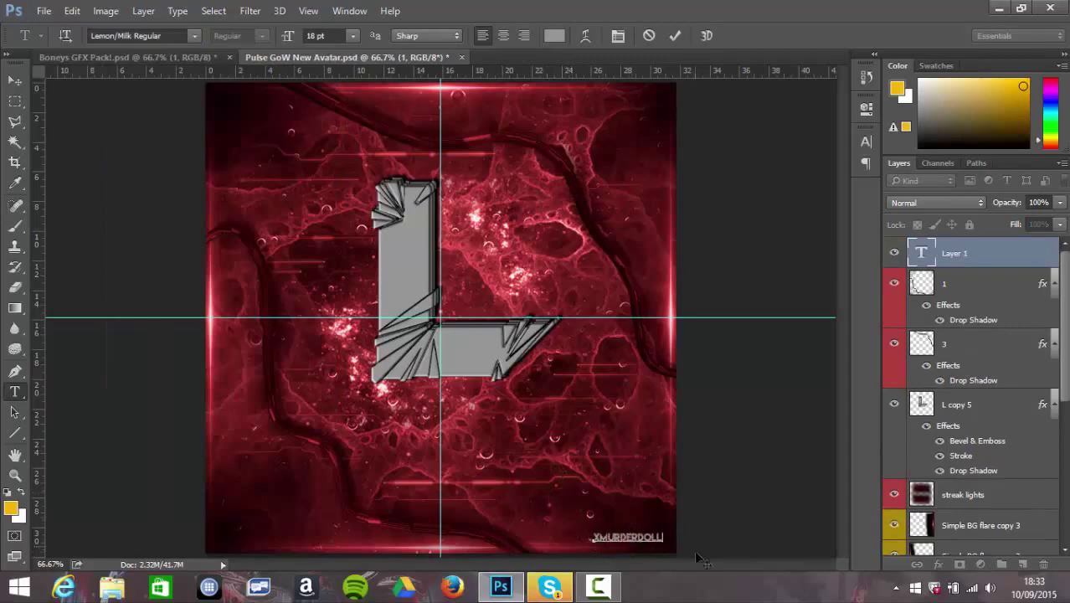
Step: Give the signature a drop shadow
{"action": "double_click", "coordinate": [996, 253]}
{"action": "left_click", "coordinate": [610, 355]}
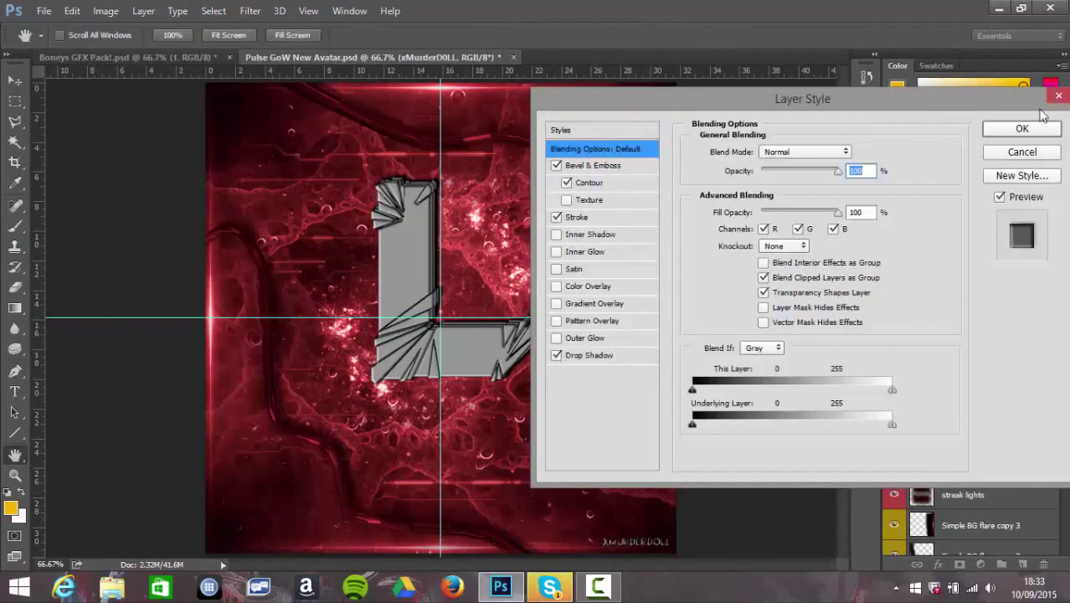
{"action": "left_click", "coordinate": [1022, 129]}
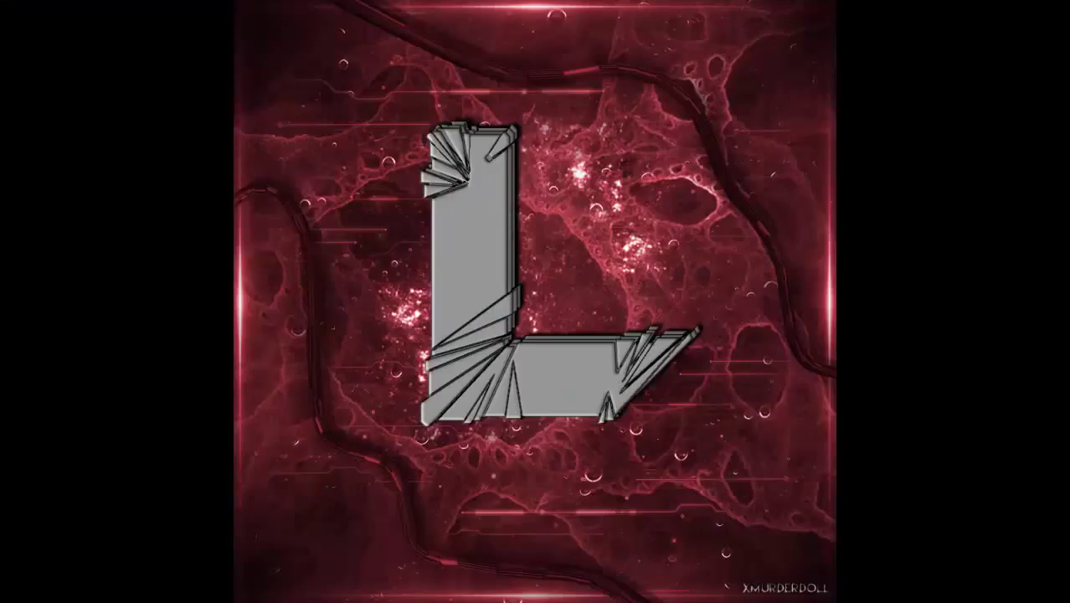